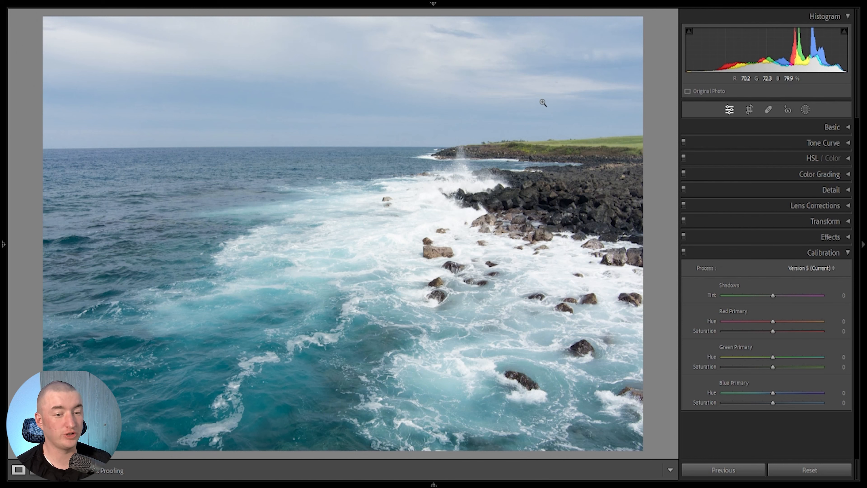
Step: In the basic tone adjustments, set Highlights to -100, Shadows to +15 and Whites to +19
{"action": "left_click", "coordinate": [840, 131]}
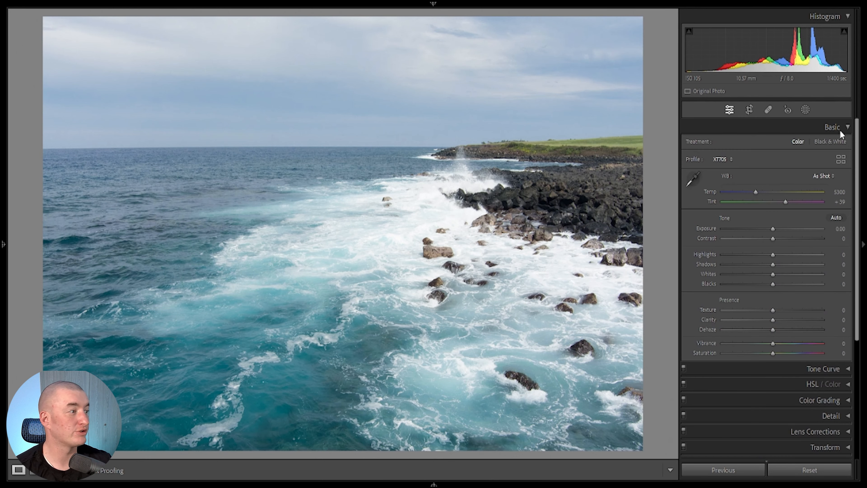
{"action": "left_click_drag", "start_coordinate": [765, 254], "coordinate": [713, 258]}
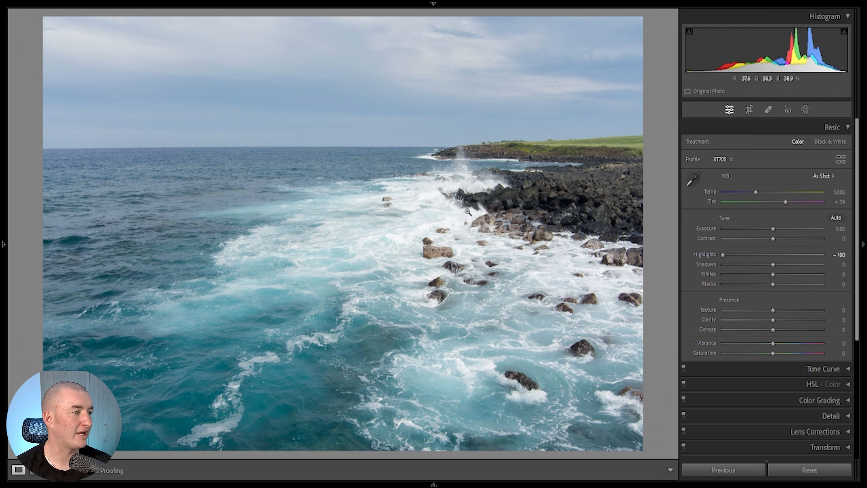
{"action": "left_click_drag", "start_coordinate": [731, 262], "coordinate": [691, 250]}
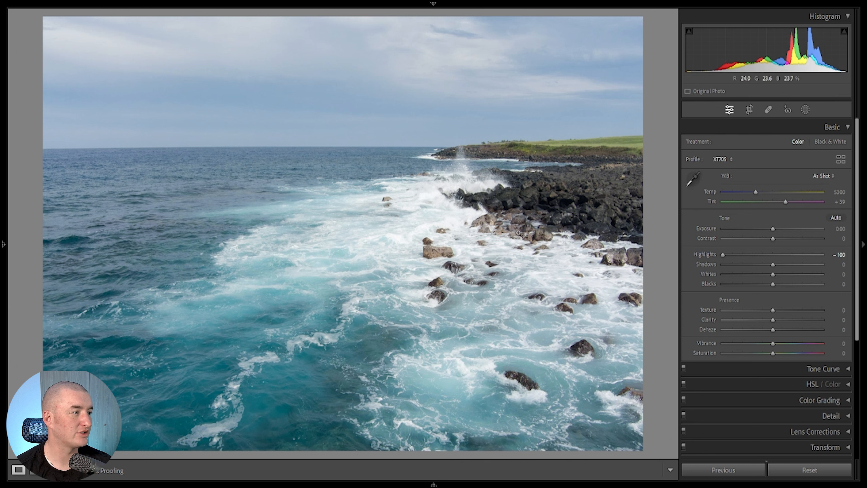
{"action": "left_click_drag", "start_coordinate": [710, 254], "coordinate": [689, 254]}
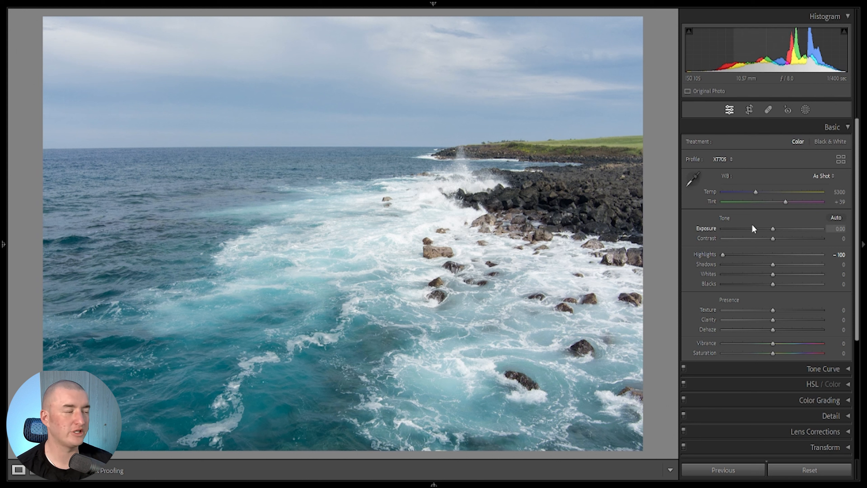
{"action": "mouse_move", "coordinate": [782, 264]}
{"action": "left_mouse_down"}
{"action": "mouse_move", "coordinate": [787, 276]}
{"action": "mouse_move", "coordinate": [780, 274]}
{"action": "left_mouse_up"}
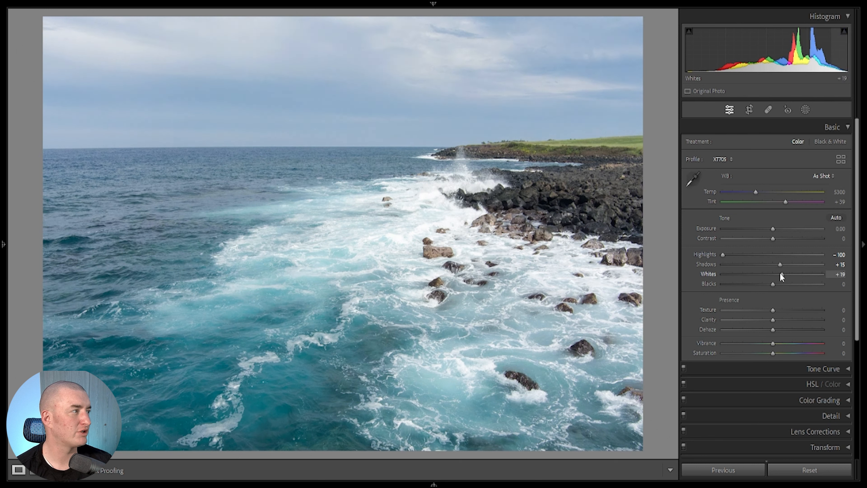
Step: Turn on the highlight clipping display, test higher Whites values against it, and set Whites to +10
{"action": "left_click", "coordinate": [844, 32]}
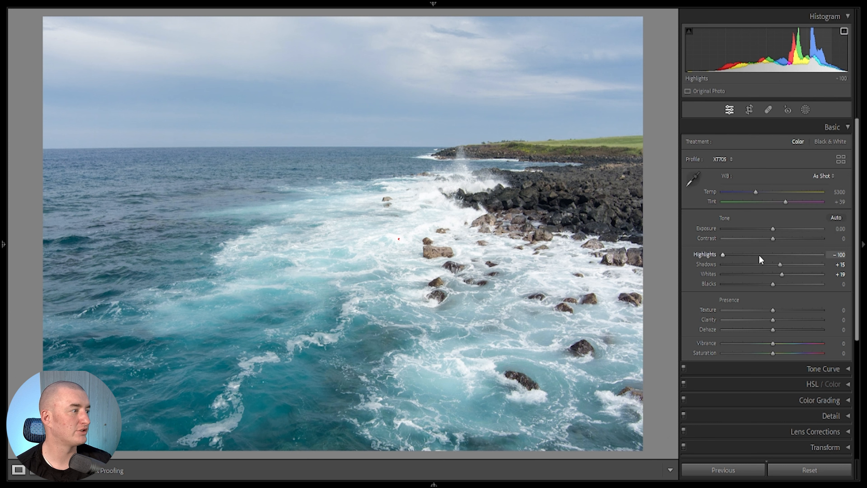
{"action": "left_click_drag", "start_coordinate": [783, 275], "coordinate": [787, 273]}
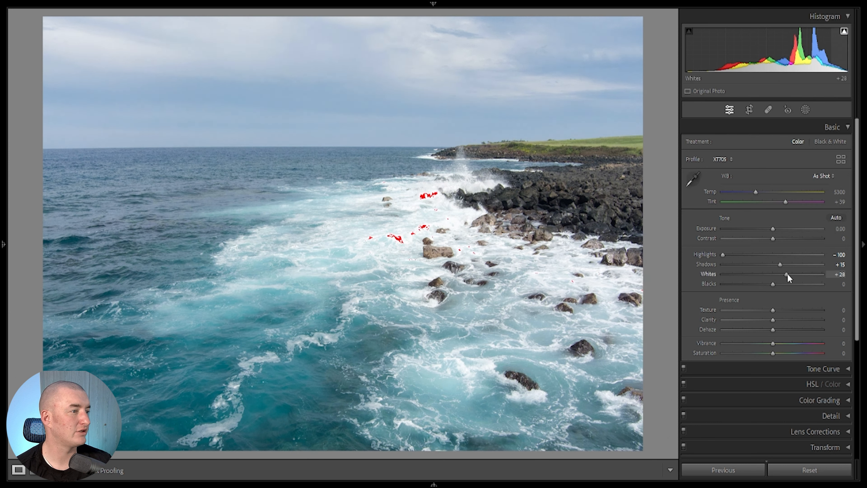
{"action": "left_click_drag", "start_coordinate": [788, 274], "coordinate": [801, 273]}
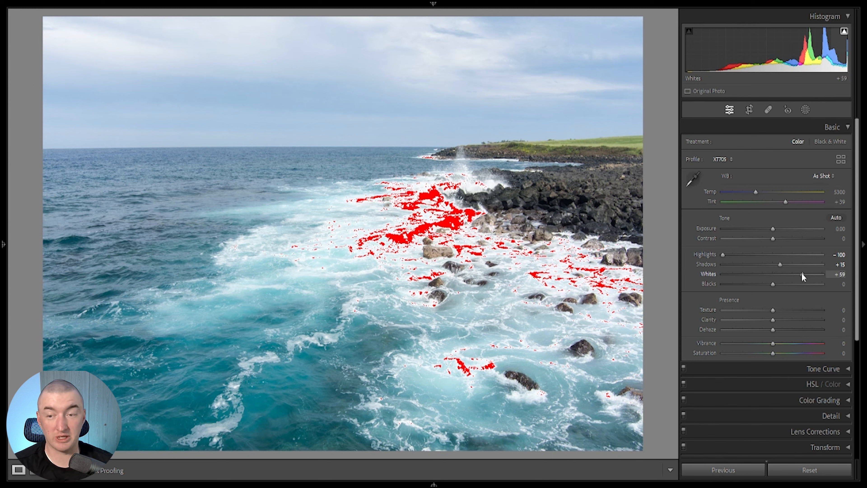
{"action": "left_click_drag", "start_coordinate": [802, 273], "coordinate": [778, 286]}
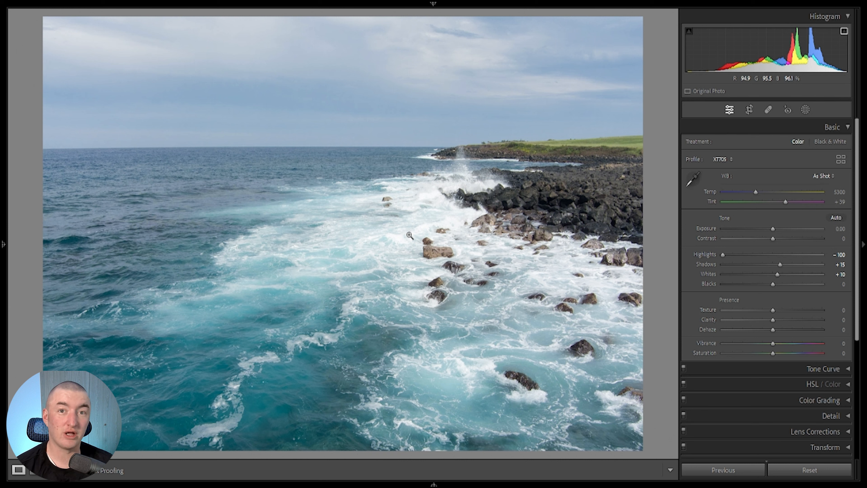
{"action": "left_click_drag", "start_coordinate": [773, 284], "coordinate": [768, 286]}
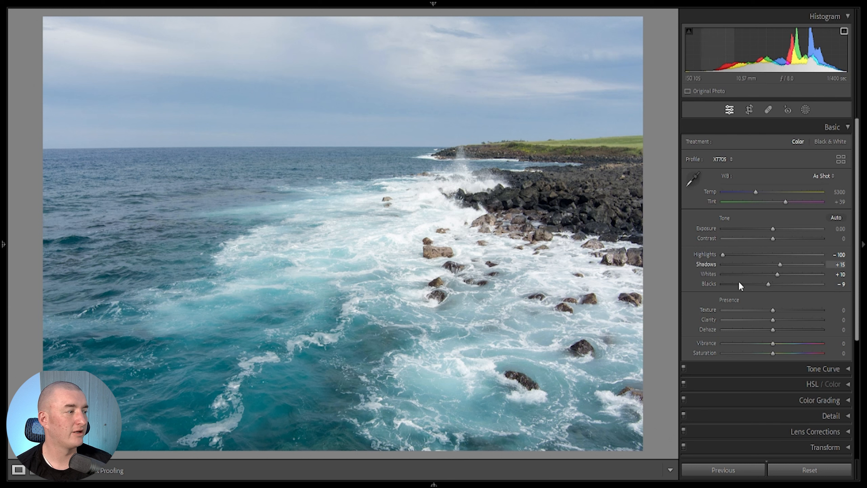
{"action": "left_click_drag", "start_coordinate": [770, 283], "coordinate": [764, 285]}
{"action": "double_click", "coordinate": [763, 283]}
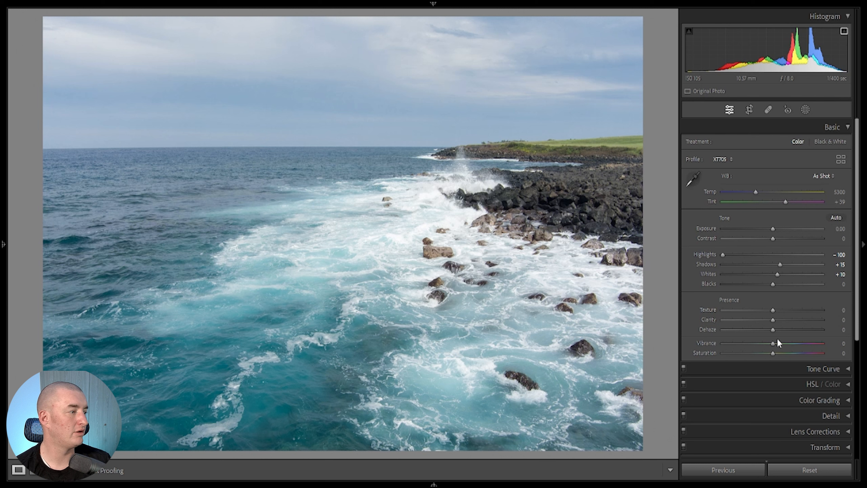
Step: Boost the photo's overall color by setting Vibrance to +12 and Saturation to +45
{"action": "left_click_drag", "start_coordinate": [774, 343], "coordinate": [795, 366]}
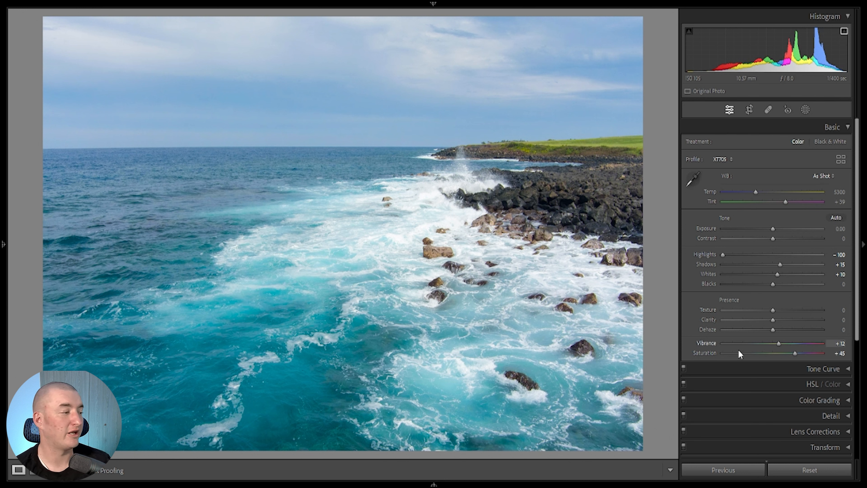
Step: Turn on Remove Chromatic Aberration in the lens corrections and try enabling profile corrections
{"action": "left_click", "coordinate": [836, 431]}
{"action": "scroll", "coordinate": [766, 314], "scroll_direction": "down", "scroll_amount": 5}
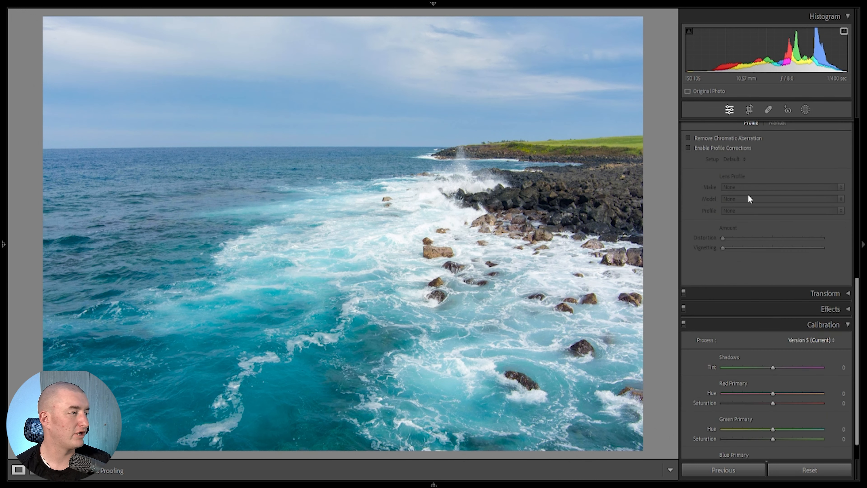
{"action": "left_click", "coordinate": [686, 137]}
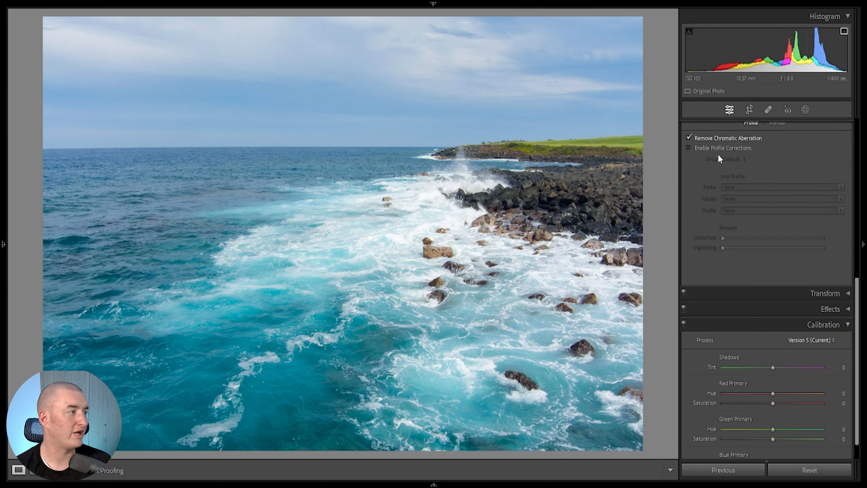
{"action": "left_click", "coordinate": [716, 148]}
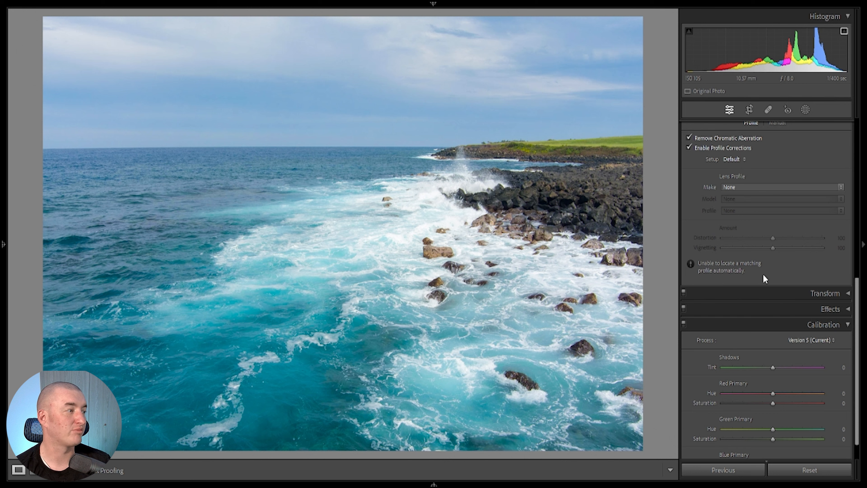
{"action": "left_click", "coordinate": [714, 148]}
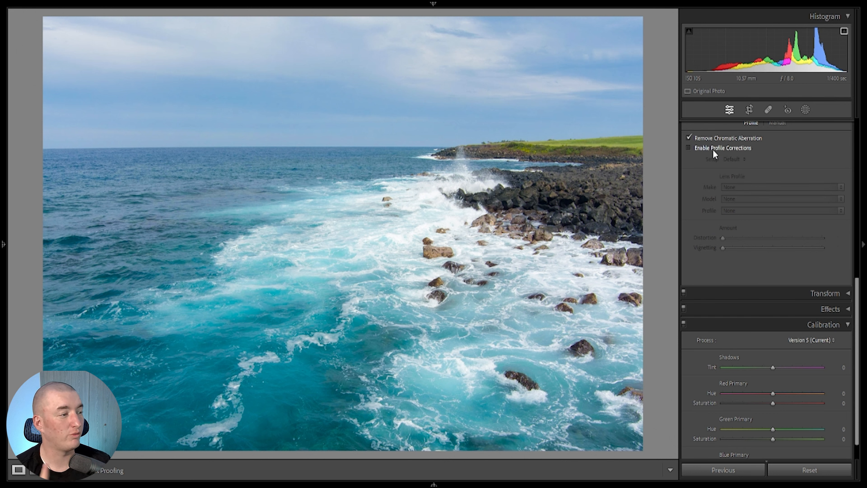
Step: Create a Color Range mask by sampling the dark blue water in the open sea
{"action": "scroll", "coordinate": [751, 267], "scroll_direction": "up", "scroll_amount": 10}
{"action": "scroll", "coordinate": [785, 338], "scroll_direction": "down", "scroll_amount": 2}
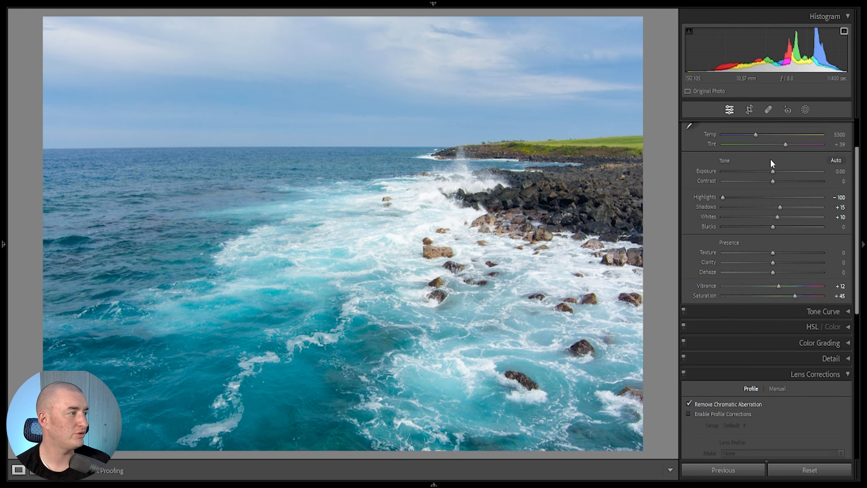
{"action": "left_click", "coordinate": [803, 113]}
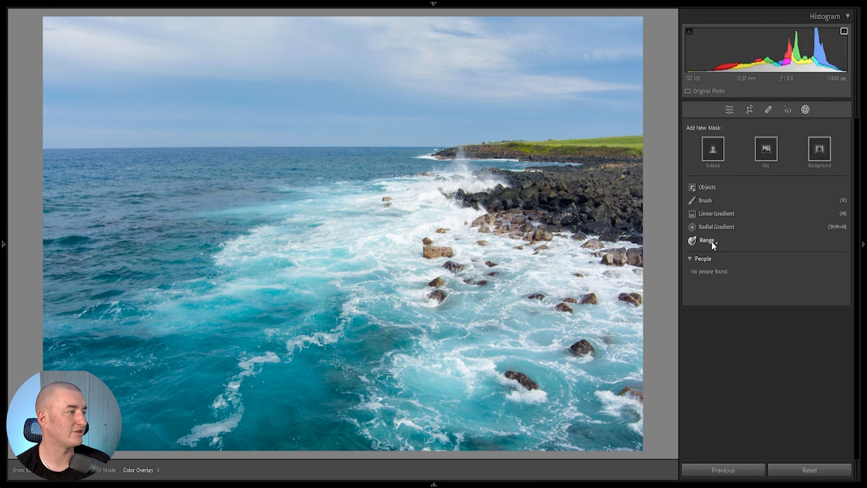
{"action": "left_click", "coordinate": [711, 241]}
{"action": "left_click", "coordinate": [746, 262]}
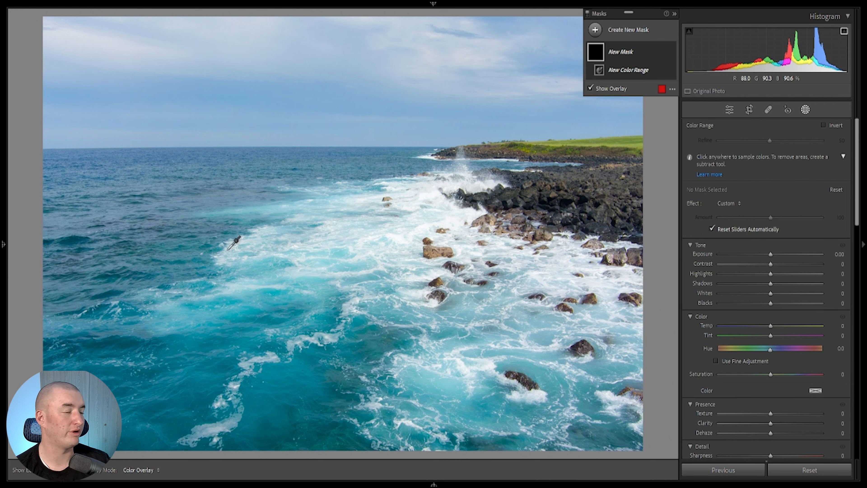
{"action": "left_click", "coordinate": [184, 264]}
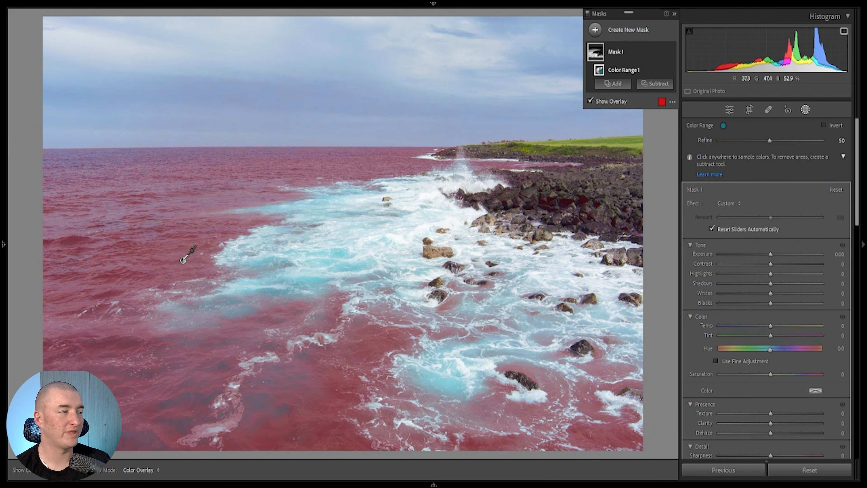
{"action": "mouse_move", "coordinate": [770, 141]}
{"action": "left_mouse_down"}
{"action": "mouse_move", "coordinate": [787, 141]}
{"action": "mouse_move", "coordinate": [726, 150]}
{"action": "mouse_move", "coordinate": [770, 147]}
{"action": "left_mouse_up"}
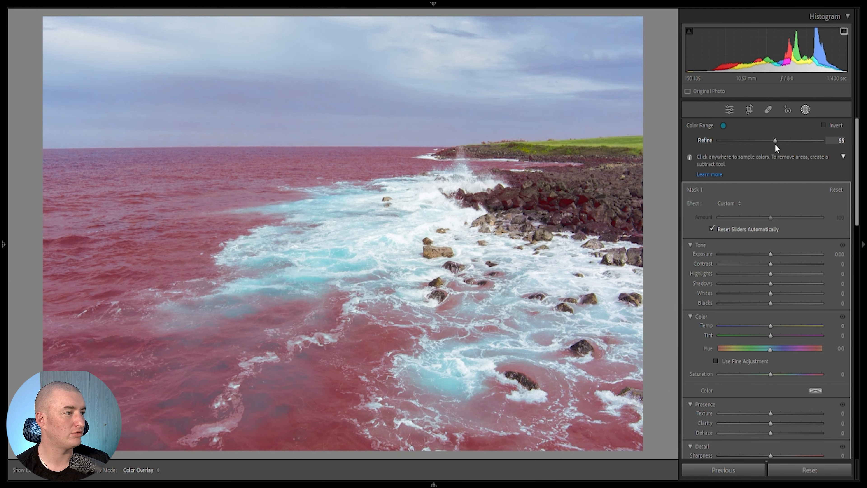
{"action": "left_click_drag", "start_coordinate": [777, 145], "coordinate": [766, 146]}
{"action": "left_click_drag", "start_coordinate": [765, 146], "coordinate": [772, 143]}
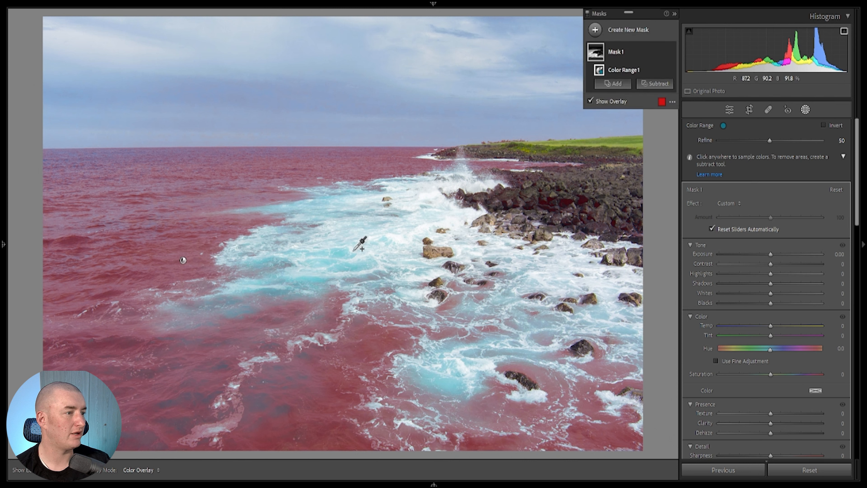
Step: Extend the water mask with color samples from the light turquoise surf and nearby water, undoing the extra sample taken near the horizon
{"action": "left_click", "coordinate": [345, 265]}
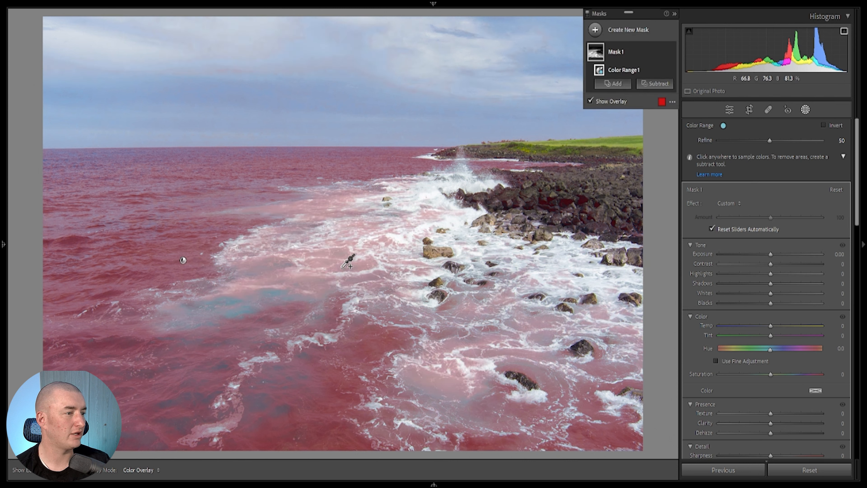
{"action": "left_click", "coordinate": [239, 306]}
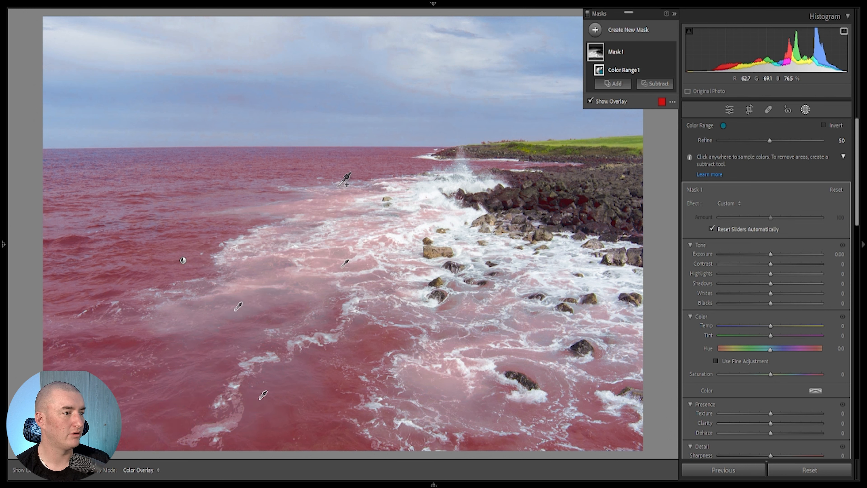
{"action": "left_click", "coordinate": [337, 185]}
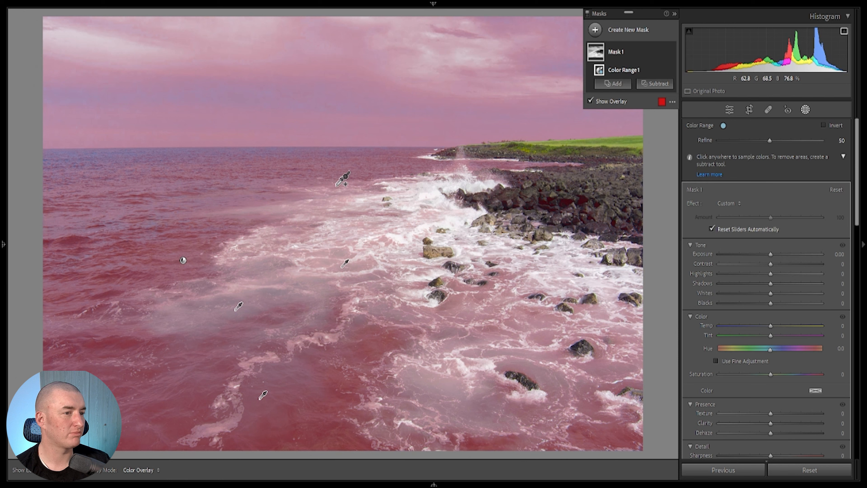
{"action": "key", "text": "ctrl+z"}
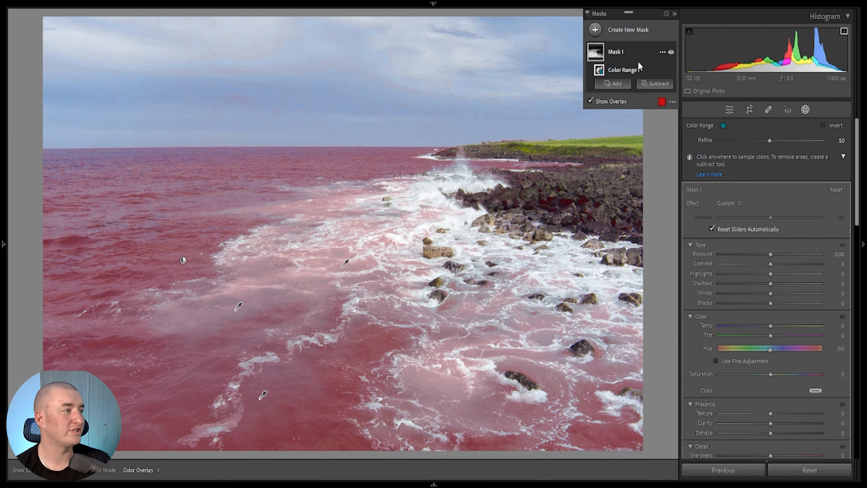
Step: Intersect the water mask with a linear gradient running from the mid-surf up to just above the horizon, so the sky is excluded
{"action": "left_click", "coordinate": [662, 52]}
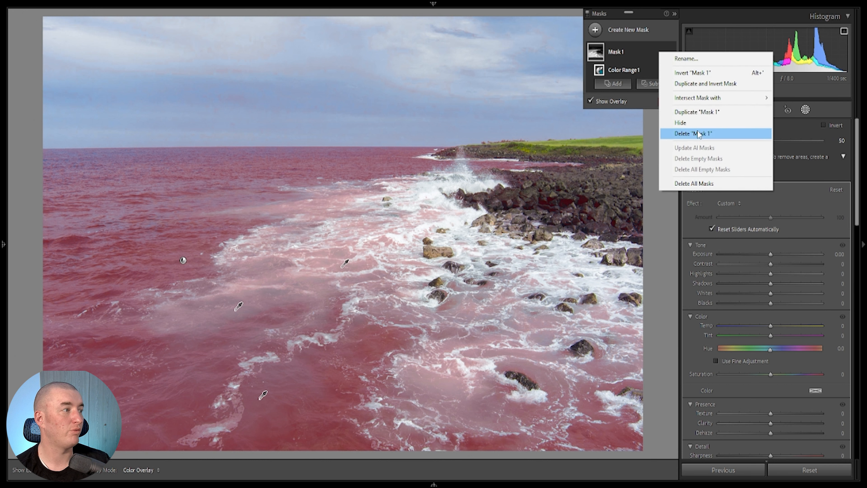
{"action": "mouse_move", "coordinate": [705, 103]}
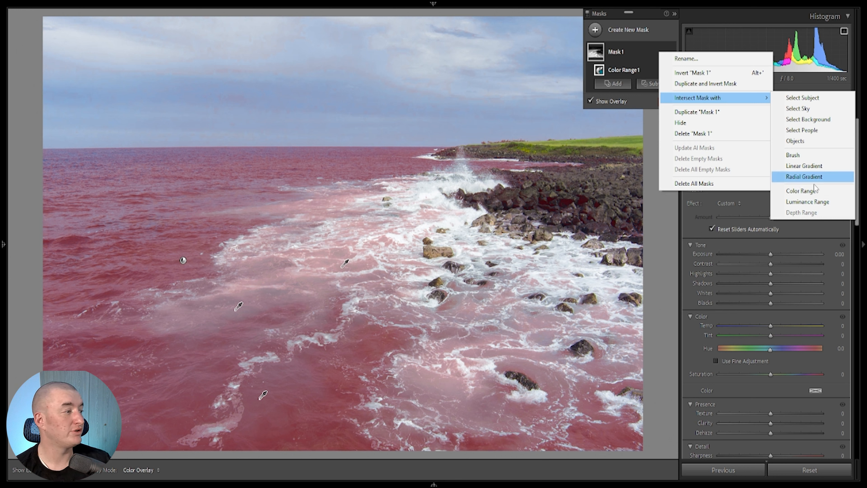
{"action": "left_click", "coordinate": [804, 166]}
{"action": "left_click_drag", "start_coordinate": [344, 234], "coordinate": [339, 139]}
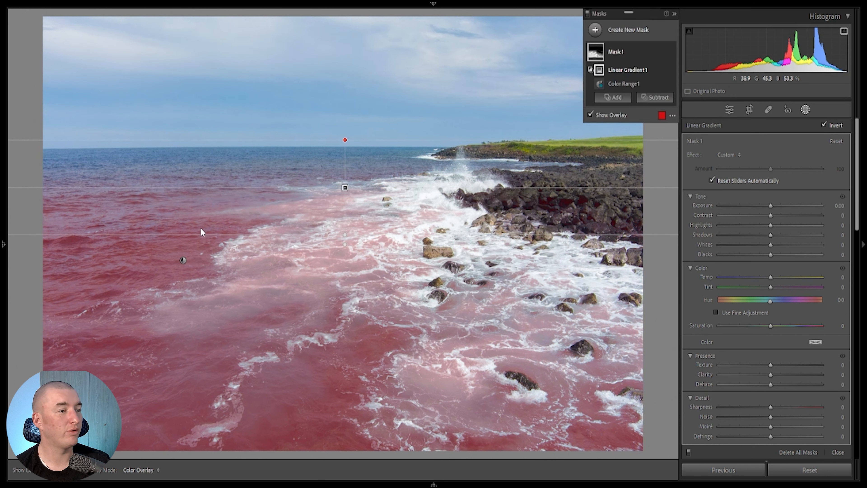
Step: Adjust the water mask with Temp -15, Tint -23, Saturation 7, Highlights -100 and Whites 9
{"action": "left_click_drag", "start_coordinate": [770, 278], "coordinate": [763, 281]}
{"action": "left_click_drag", "start_coordinate": [780, 326], "coordinate": [774, 331]}
{"action": "left_click_drag", "start_coordinate": [770, 245], "coordinate": [708, 227]}
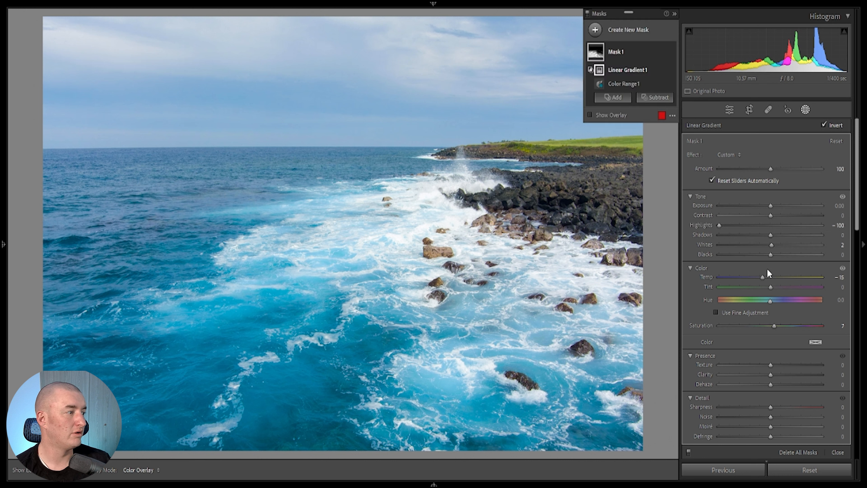
{"action": "mouse_move", "coordinate": [771, 245]}
{"action": "left_mouse_down"}
{"action": "mouse_move", "coordinate": [783, 252]}
{"action": "mouse_move", "coordinate": [775, 250]}
{"action": "left_mouse_up"}
{"action": "scroll", "coordinate": [755, 396], "scroll_direction": "down", "scroll_amount": 3}
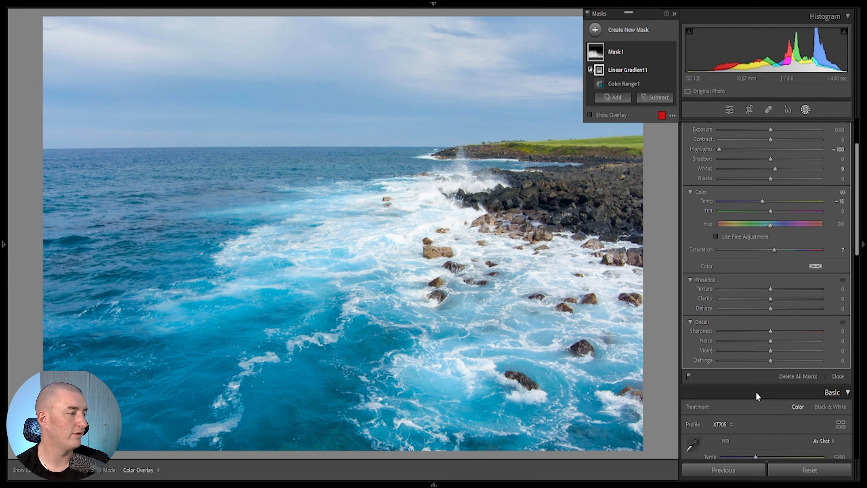
{"action": "scroll", "coordinate": [760, 320], "scroll_direction": "up", "scroll_amount": 3}
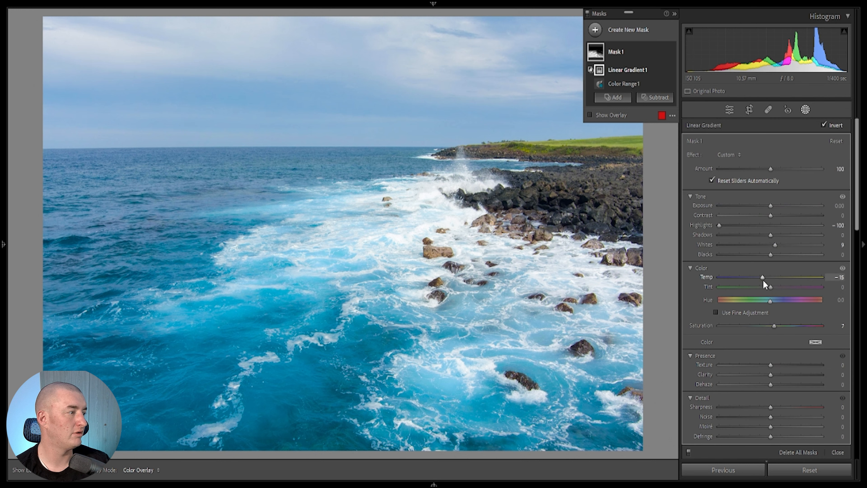
{"action": "mouse_move", "coordinate": [766, 288]}
{"action": "left_mouse_down"}
{"action": "mouse_move", "coordinate": [775, 289]}
{"action": "mouse_move", "coordinate": [757, 286]}
{"action": "left_mouse_up"}
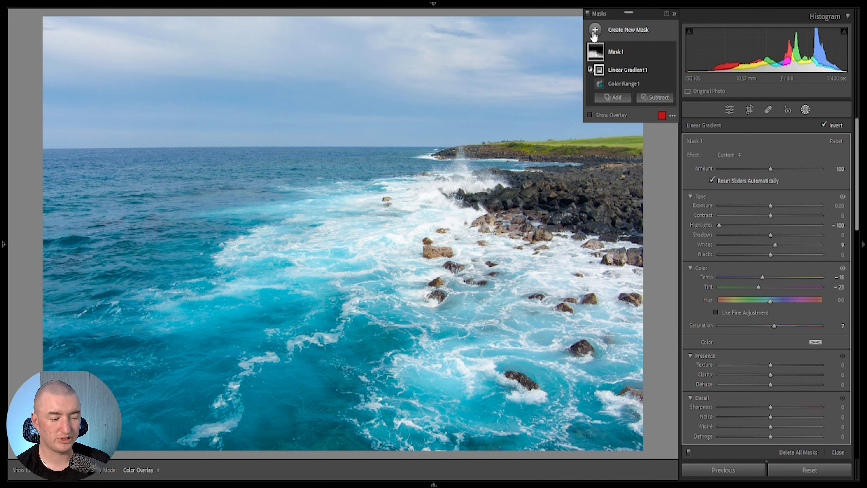
Step: Create a second Color Range mask by sampling the green grass on the headland
{"action": "key", "text": "shift+j"}
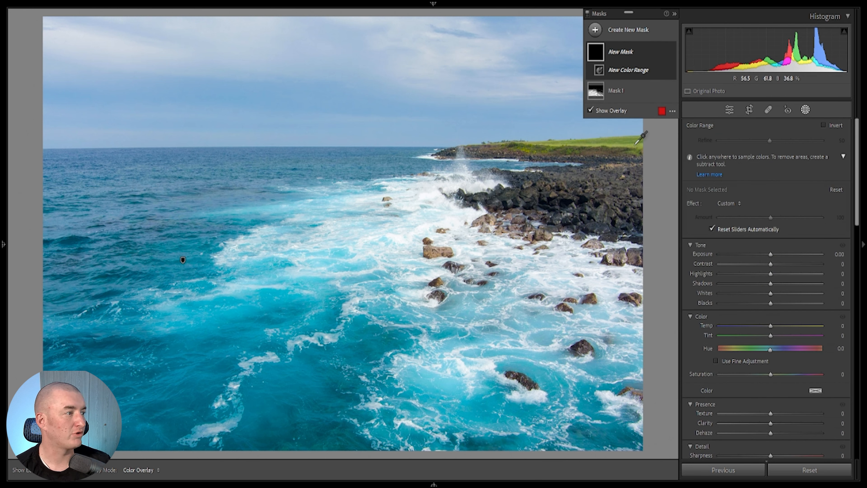
{"action": "left_click", "coordinate": [635, 144]}
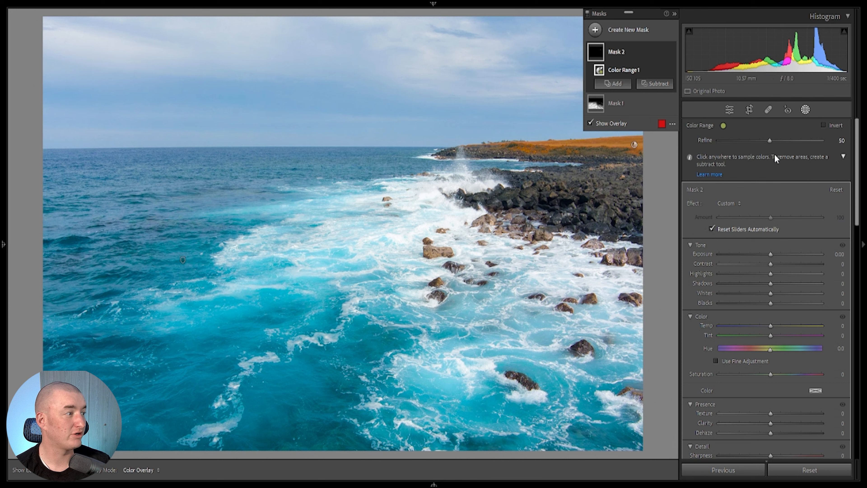
Step: Set the grass Color Range mask's Refine to 77, checking its coverage on the headland and rocks up close
{"action": "left_click_drag", "start_coordinate": [770, 140], "coordinate": [785, 141]}
{"action": "mouse_move", "coordinate": [786, 141]}
{"action": "left_mouse_down"}
{"action": "mouse_move", "coordinate": [755, 143]}
{"action": "mouse_move", "coordinate": [824, 143]}
{"action": "mouse_move", "coordinate": [784, 143]}
{"action": "left_mouse_up"}
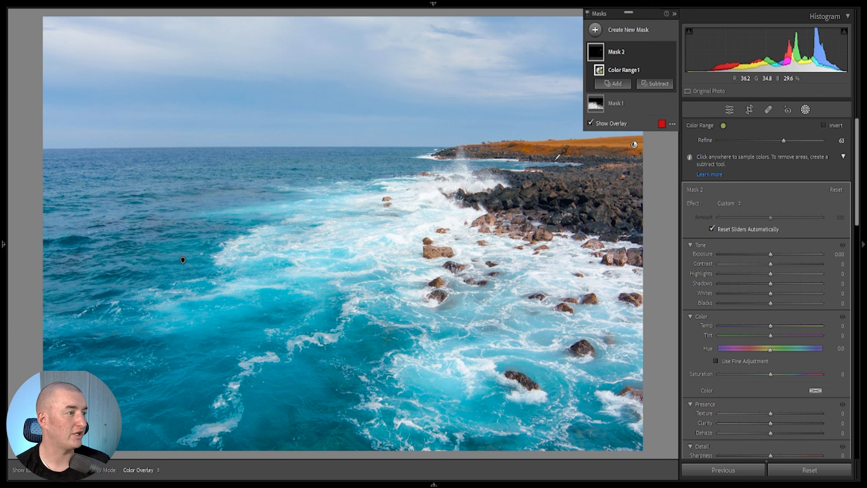
{"action": "left_click_drag", "start_coordinate": [782, 141], "coordinate": [778, 141]}
{"action": "key", "text": "z"}
{"action": "left_click_drag", "start_coordinate": [590, 309], "coordinate": [184, 131]}
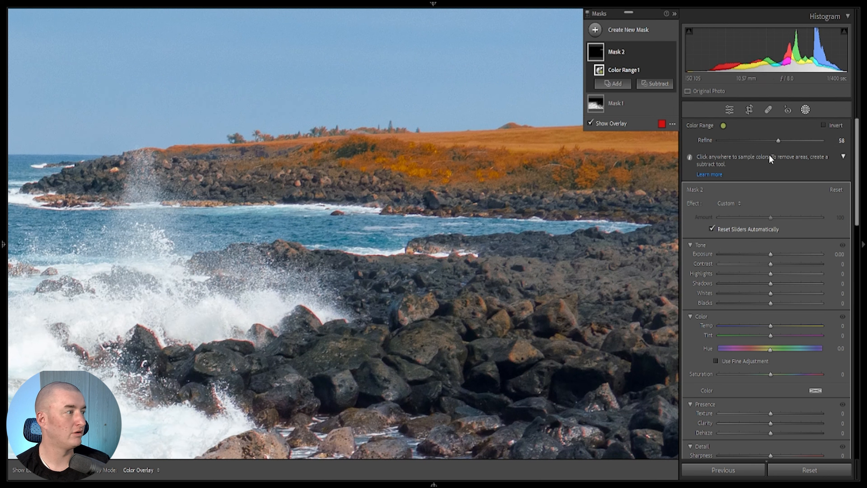
{"action": "left_click_drag", "start_coordinate": [778, 140], "coordinate": [773, 142]}
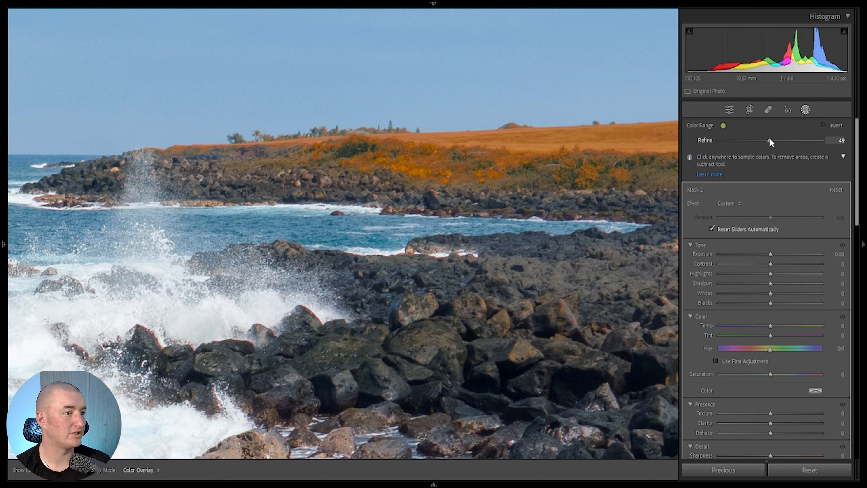
{"action": "left_click_drag", "start_coordinate": [773, 140], "coordinate": [798, 145]}
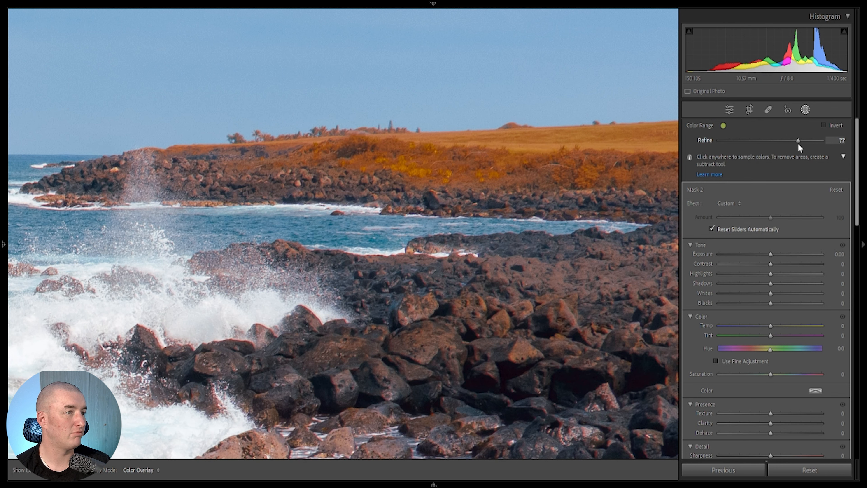
{"action": "left_click_drag", "start_coordinate": [547, 163], "coordinate": [422, 171]}
{"action": "left_click", "coordinate": [512, 167]}
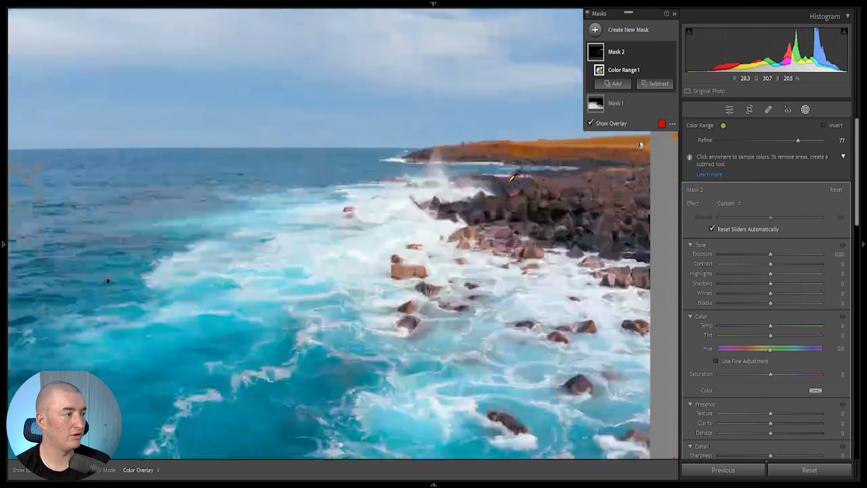
{"action": "left_click", "coordinate": [577, 155]}
{"action": "left_click_drag", "start_coordinate": [574, 165], "coordinate": [413, 178]}
{"action": "key", "text": "z"}
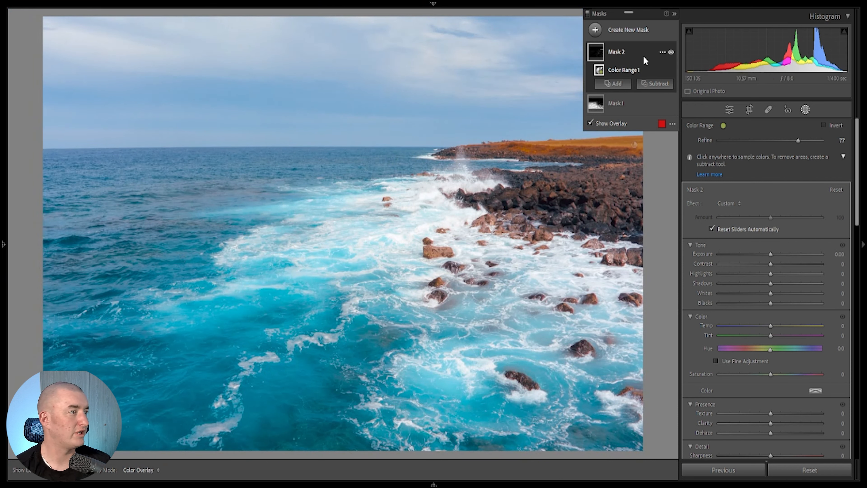
Step: Intersect the grass mask with a wide, flat radial gradient around the grassy headland, with Feather set to 8
{"action": "left_click", "coordinate": [662, 53]}
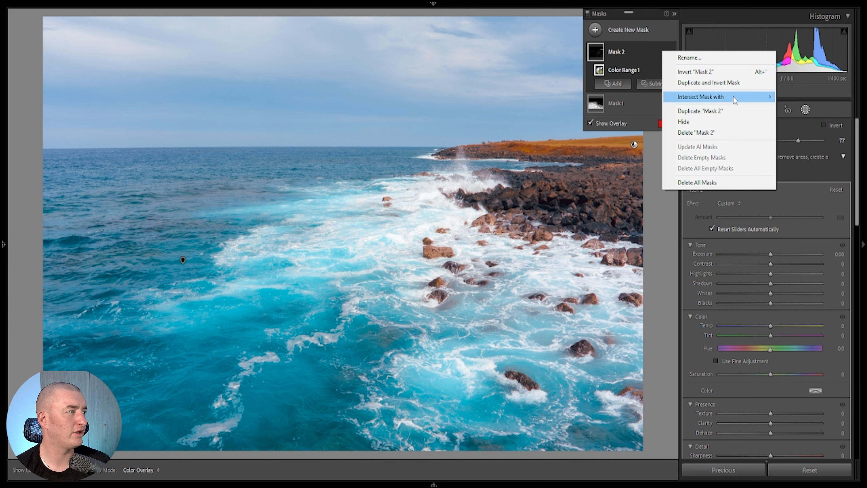
{"action": "mouse_move", "coordinate": [734, 100]}
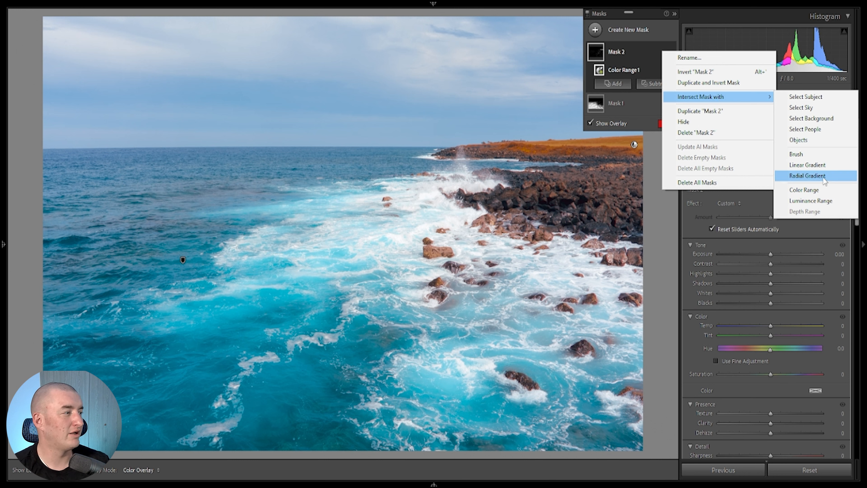
{"action": "left_click", "coordinate": [807, 176]}
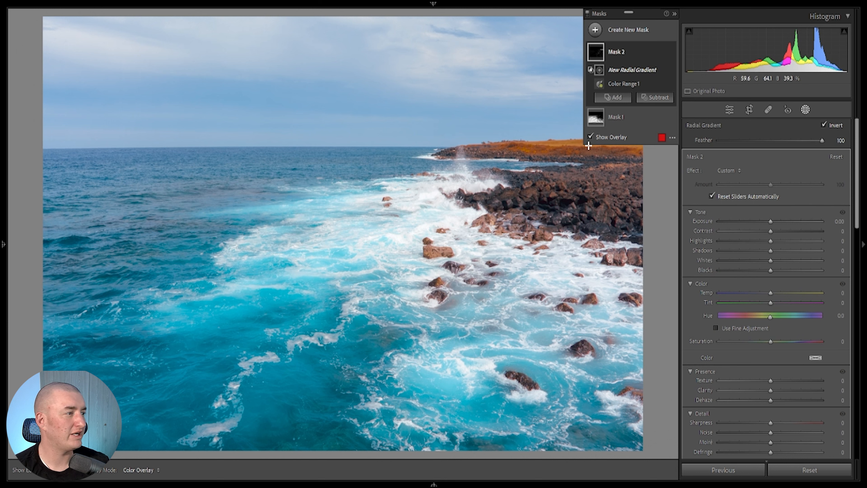
{"action": "left_click", "coordinate": [675, 14]}
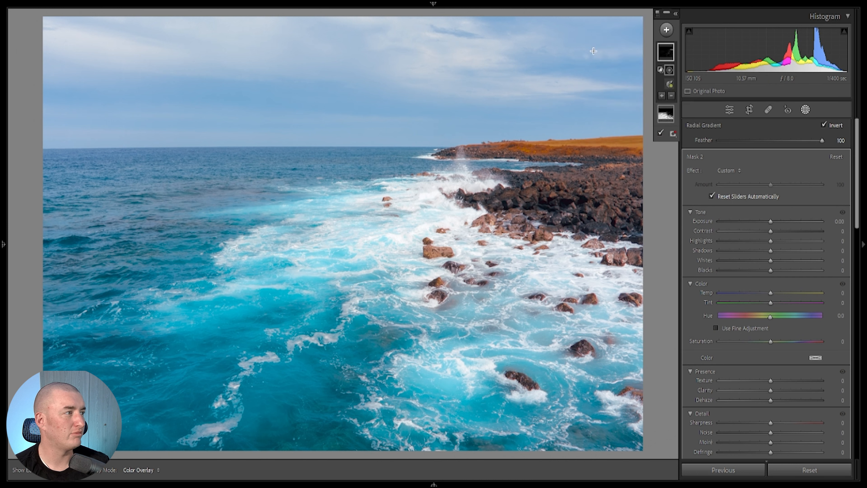
{"action": "left_click_drag", "start_coordinate": [584, 145], "coordinate": [738, 127]}
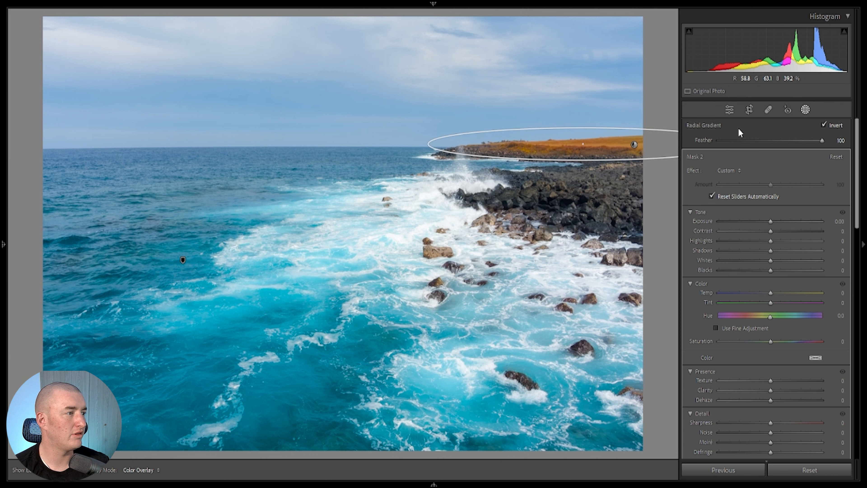
{"action": "left_click_drag", "start_coordinate": [583, 146], "coordinate": [580, 144]}
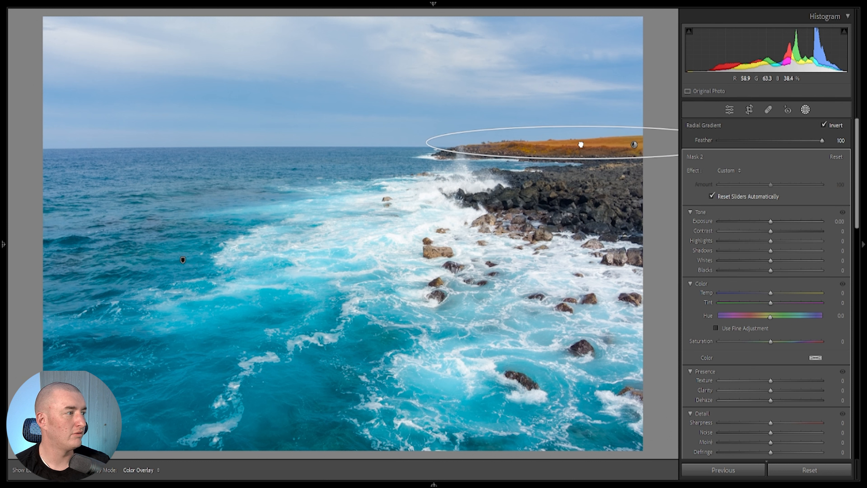
{"action": "left_click_drag", "start_coordinate": [822, 140], "coordinate": [748, 144]}
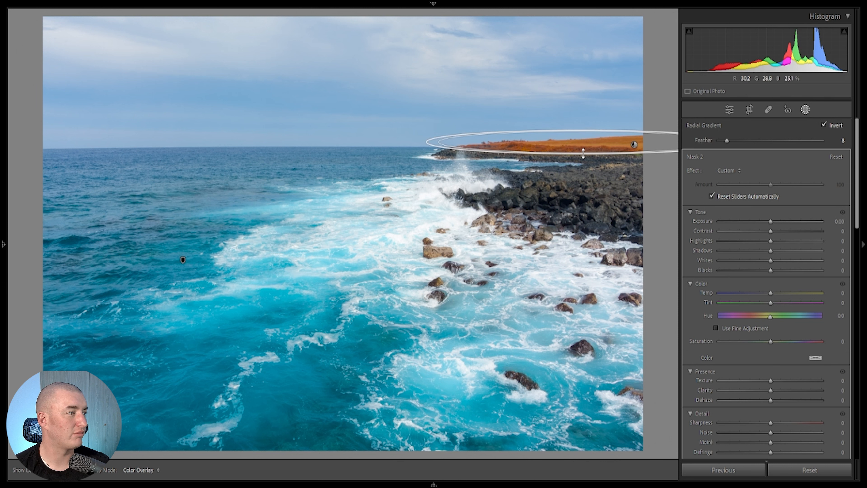
{"action": "left_click_drag", "start_coordinate": [583, 143], "coordinate": [607, 146]}
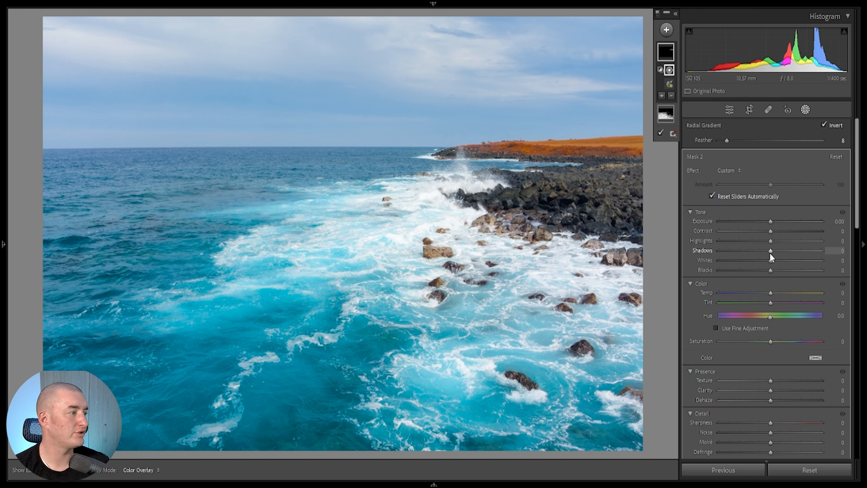
Step: Adjust the grass mask with Tint -15, Saturation 13, Highlights -30, Shadows 26, Whites 17 and Blacks -4
{"action": "mouse_move", "coordinate": [768, 301]}
{"action": "left_mouse_down"}
{"action": "mouse_move", "coordinate": [761, 303]}
{"action": "mouse_move", "coordinate": [780, 296]}
{"action": "mouse_move", "coordinate": [771, 293]}
{"action": "left_mouse_up"}
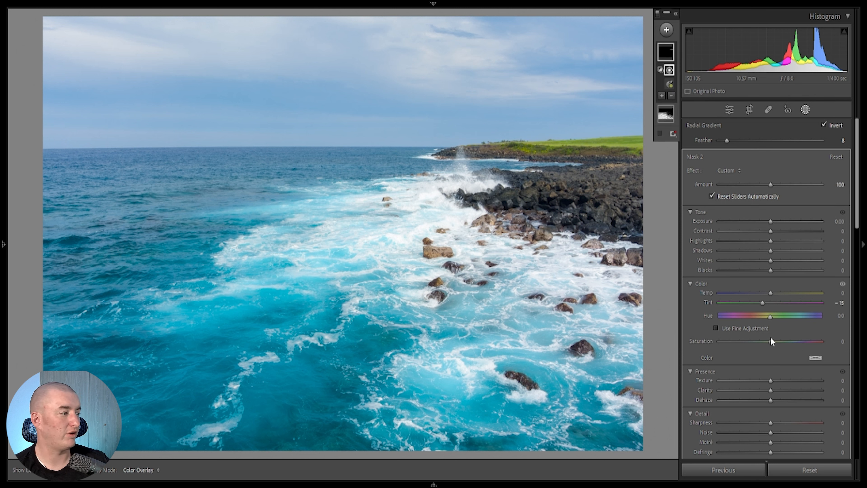
{"action": "left_click_drag", "start_coordinate": [772, 340], "coordinate": [773, 341]}
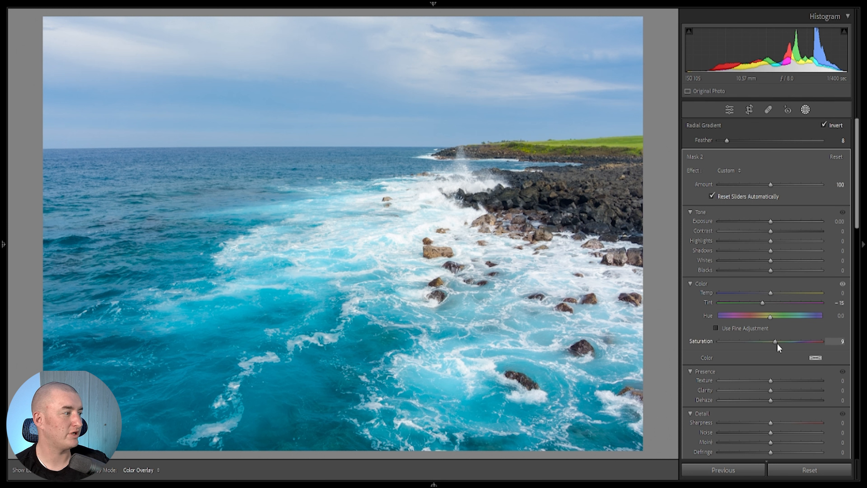
{"action": "left_click_drag", "start_coordinate": [779, 345], "coordinate": [779, 345]}
{"action": "mouse_move", "coordinate": [770, 260]}
{"action": "left_mouse_down"}
{"action": "mouse_move", "coordinate": [779, 261]}
{"action": "mouse_move", "coordinate": [767, 243]}
{"action": "mouse_move", "coordinate": [754, 243]}
{"action": "mouse_move", "coordinate": [787, 254]}
{"action": "mouse_move", "coordinate": [770, 271]}
{"action": "left_mouse_up"}
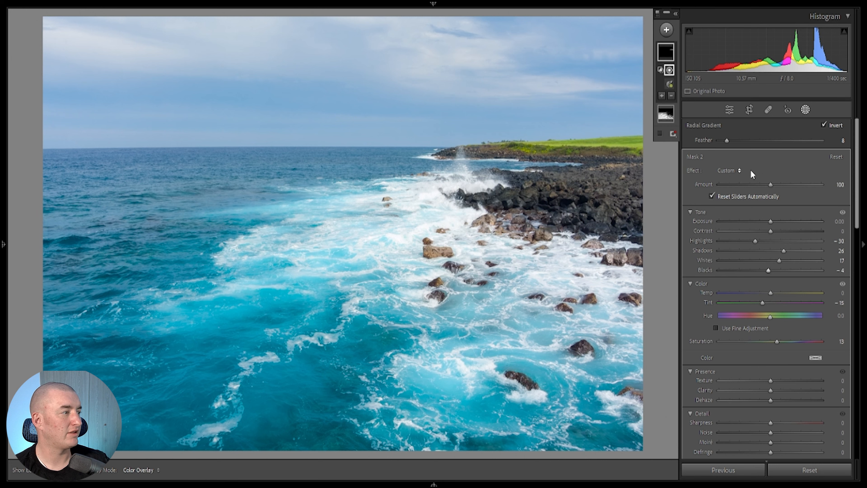
Step: Leave masking to check the photo around the rocky shoreline, and show the filmstrip
{"action": "left_click", "coordinate": [724, 110]}
{"action": "left_click", "coordinate": [532, 173]}
{"action": "left_click", "coordinate": [533, 173]}
{"action": "left_click", "coordinate": [532, 172]}
{"action": "left_click", "coordinate": [532, 173]}
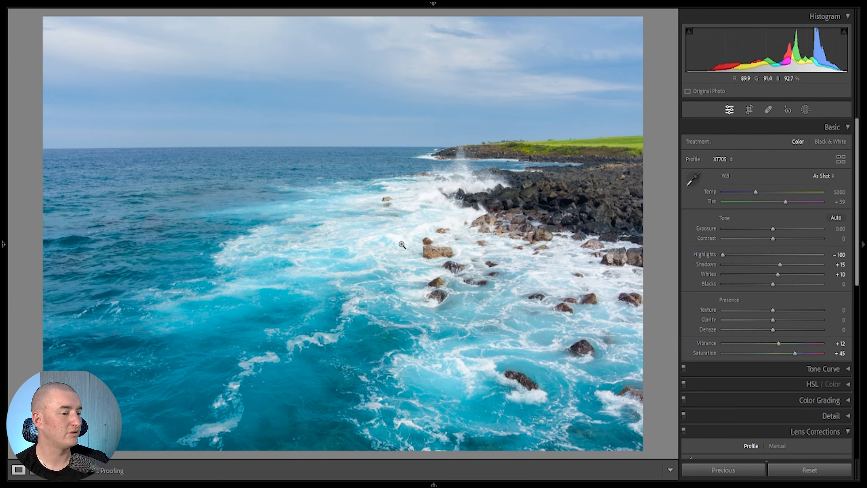
{"action": "key", "text": "F6"}
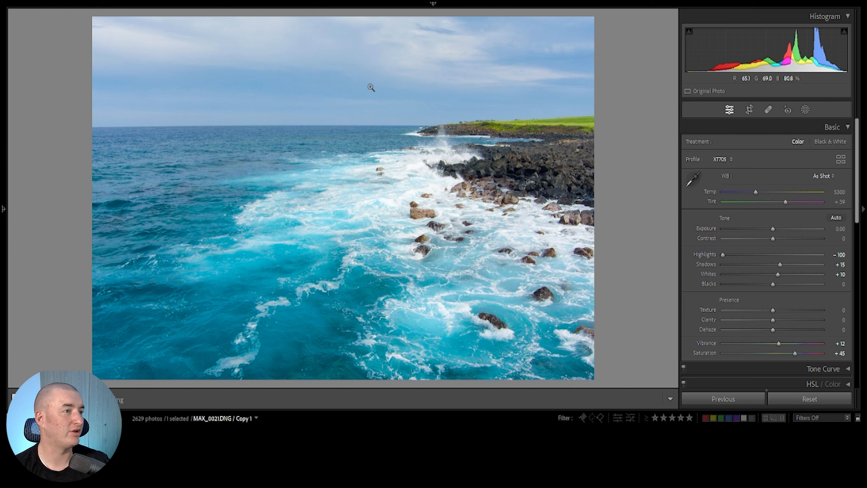
Step: Create a new Select Sky mask
{"action": "left_click", "coordinate": [805, 110]}
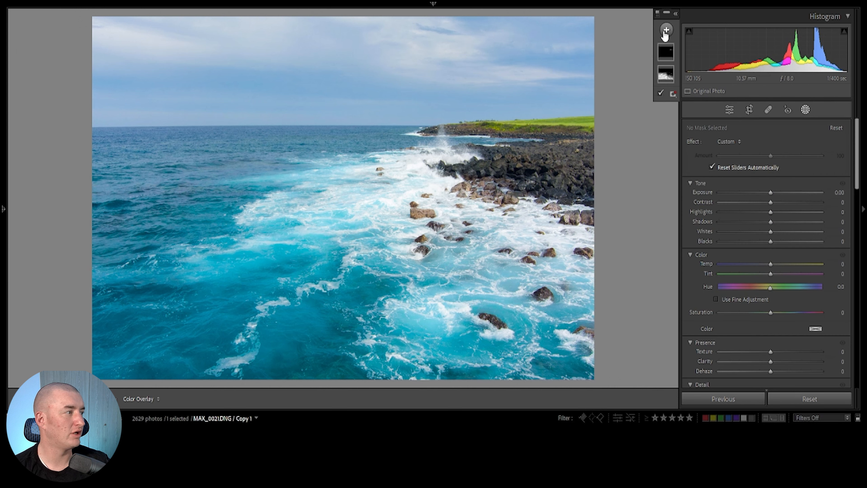
{"action": "left_click", "coordinate": [666, 30]}
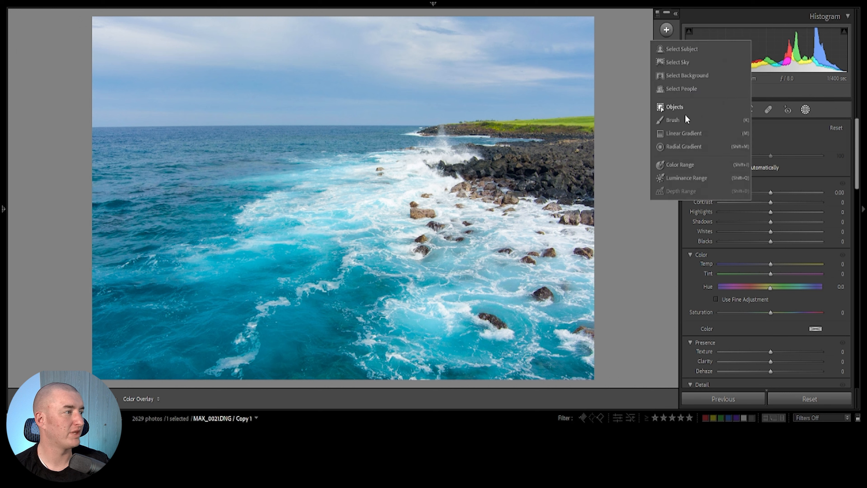
{"action": "left_click", "coordinate": [678, 62]}
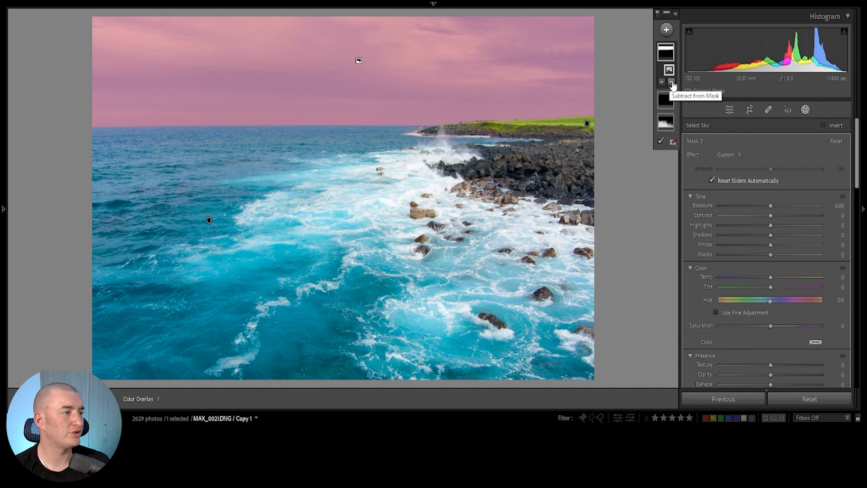
Step: Intersect the sky mask with a linear gradient running from the upper sky down to just below the horizon
{"action": "right_click", "coordinate": [667, 52]}
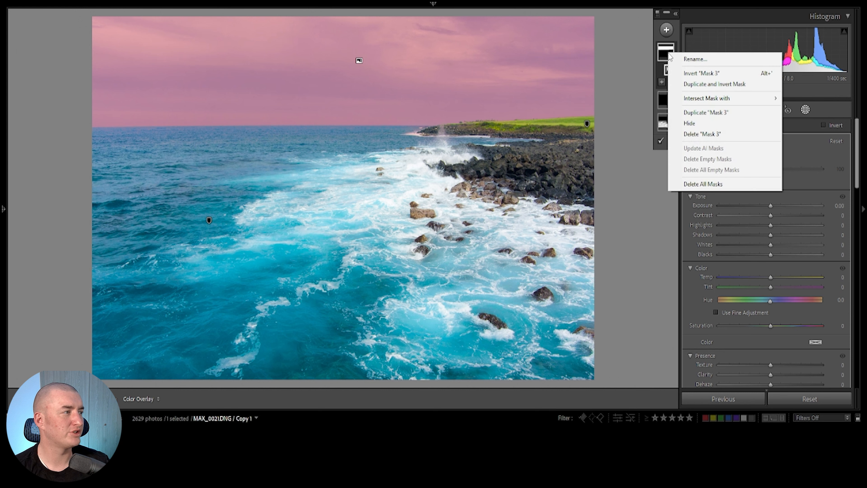
{"action": "mouse_move", "coordinate": [771, 102]}
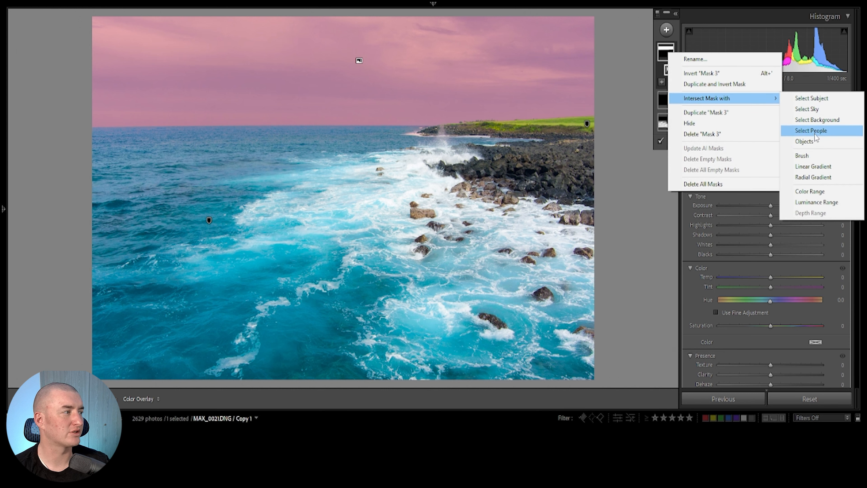
{"action": "left_click", "coordinate": [807, 165]}
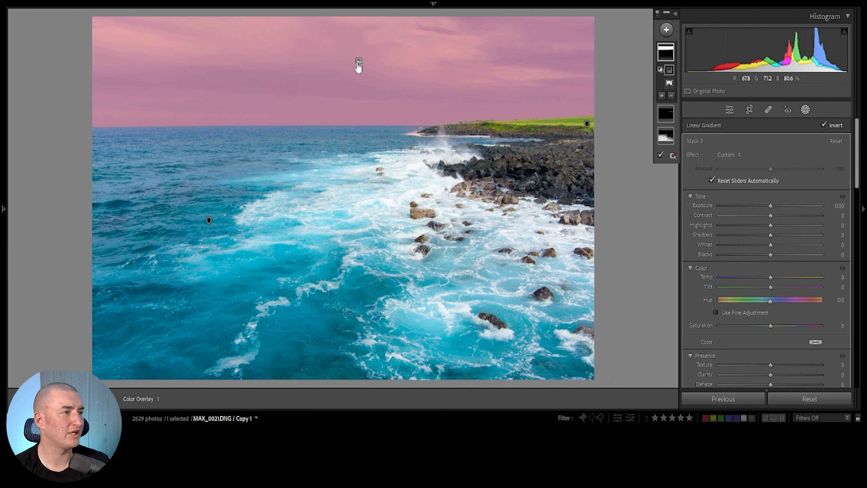
{"action": "left_click_drag", "start_coordinate": [357, 55], "coordinate": [359, 134]}
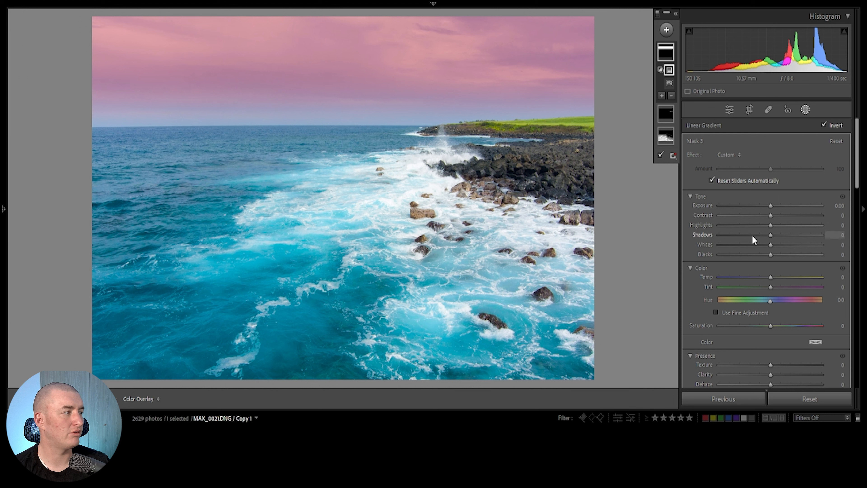
Step: Try darkening and warming the sky mask with Highlights -100, Shadows -81, Whites -21 and Temp 15
{"action": "left_click_drag", "start_coordinate": [770, 225], "coordinate": [711, 227]}
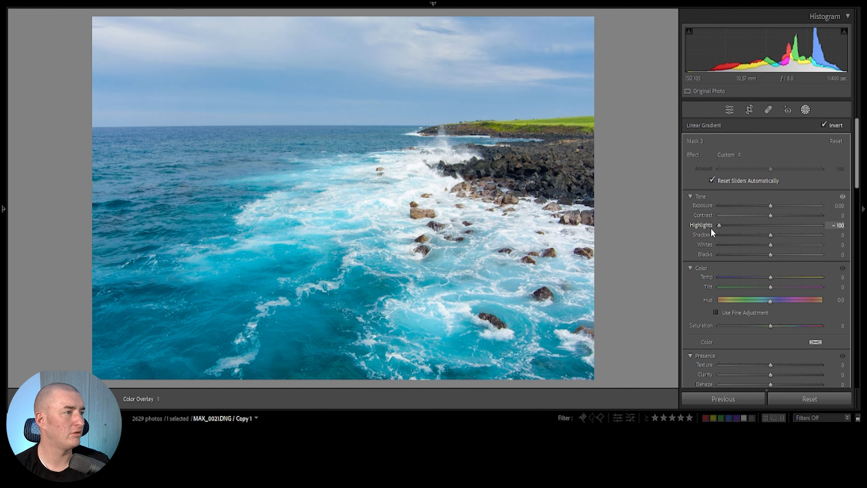
{"action": "left_click_drag", "start_coordinate": [770, 249], "coordinate": [727, 241]}
{"action": "left_click_drag", "start_coordinate": [772, 278], "coordinate": [780, 279]}
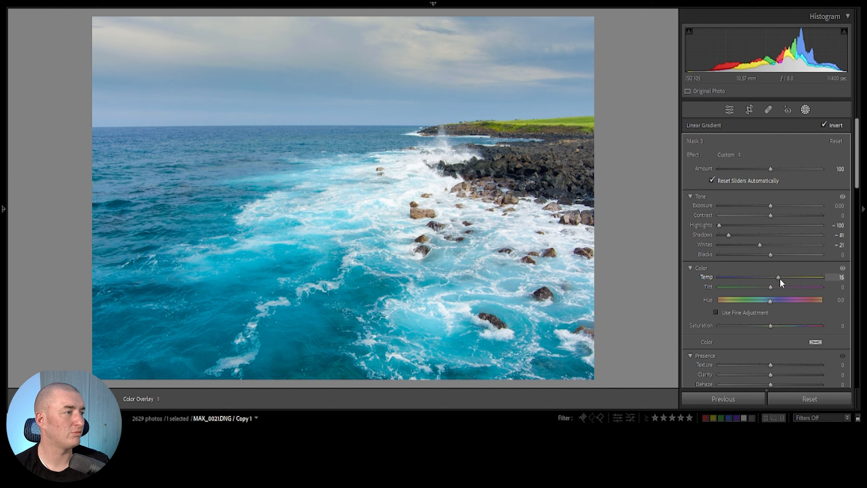
Step: Tilt the sky's linear gradient slightly so it rises toward the headland side, and set the mask's Temp to 5
{"action": "left_click_drag", "start_coordinate": [404, 138], "coordinate": [422, 134]}
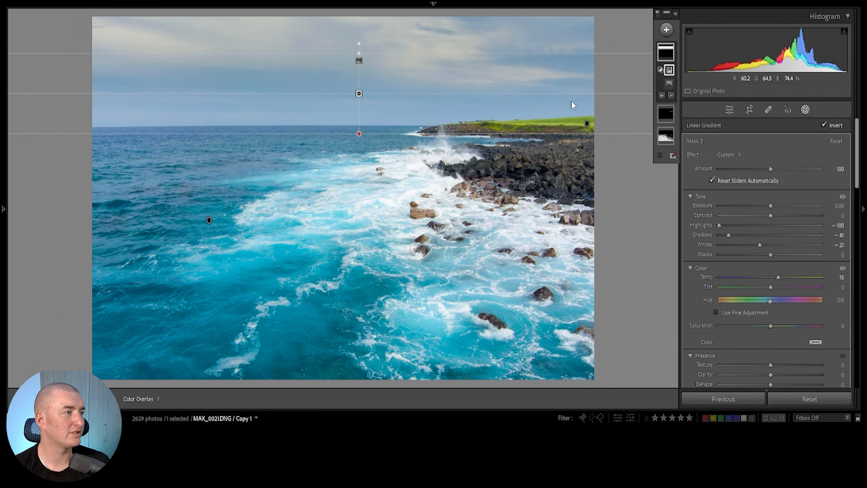
{"action": "left_click_drag", "start_coordinate": [572, 99], "coordinate": [611, 71]}
{"action": "left_click_drag", "start_coordinate": [776, 278], "coordinate": [771, 279]}
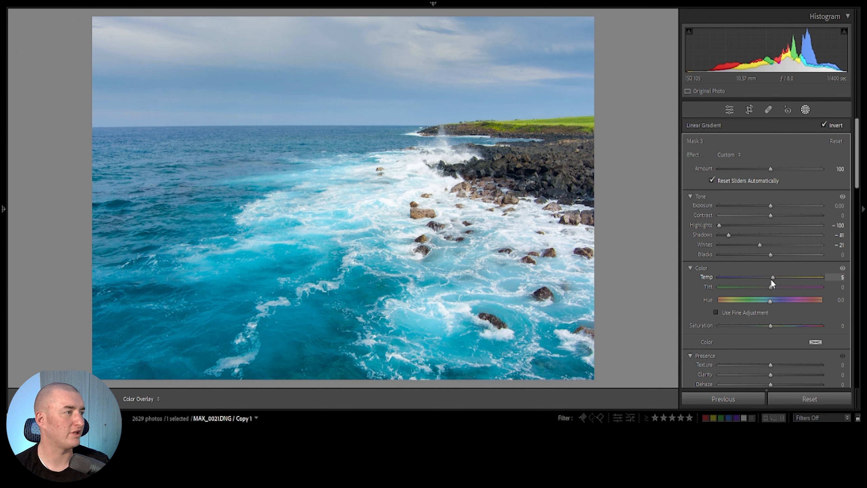
Step: Reset the sky mask's Highlights, Shadows and Whites to 0 and set its Exposure to -0.44
{"action": "double_click", "coordinate": [718, 225]}
{"action": "double_click", "coordinate": [728, 235]}
{"action": "double_click", "coordinate": [759, 244]}
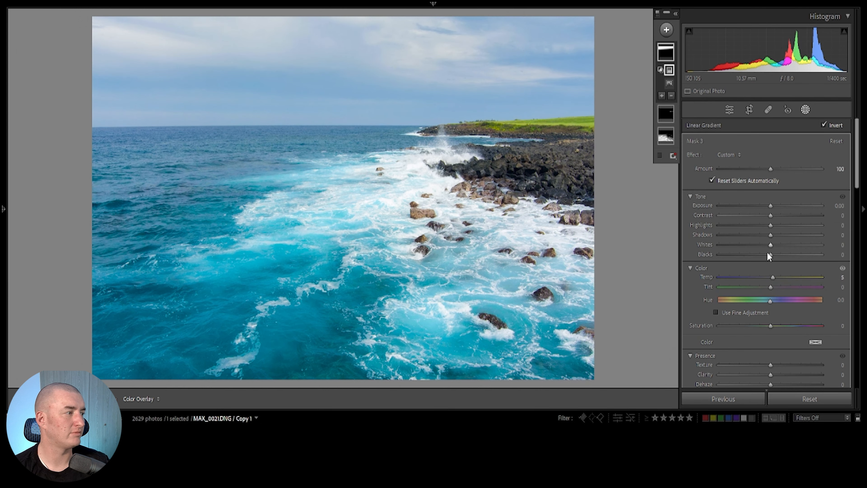
{"action": "mouse_move", "coordinate": [770, 206]}
{"action": "left_mouse_down"}
{"action": "mouse_move", "coordinate": [738, 205]}
{"action": "mouse_move", "coordinate": [763, 207]}
{"action": "left_mouse_up"}
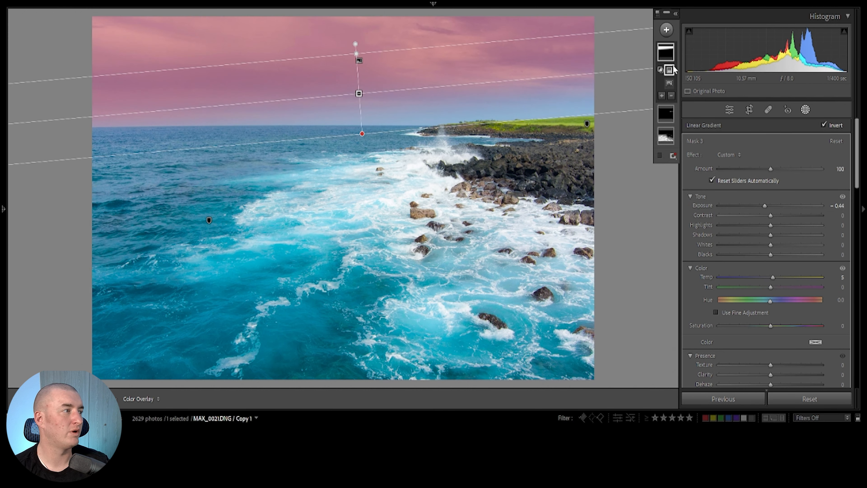
Step: Expand the mask list and toggle the sky mask's visibility to compare the photo with and without it
{"action": "left_click", "coordinate": [676, 14]}
{"action": "left_click", "coordinate": [671, 52]}
{"action": "left_click", "coordinate": [671, 52]}
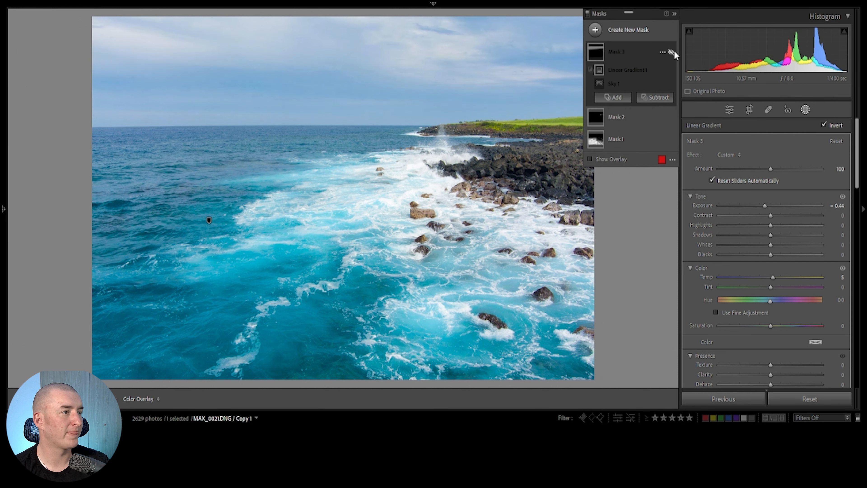
{"action": "left_click", "coordinate": [674, 51]}
{"action": "left_click", "coordinate": [674, 52]}
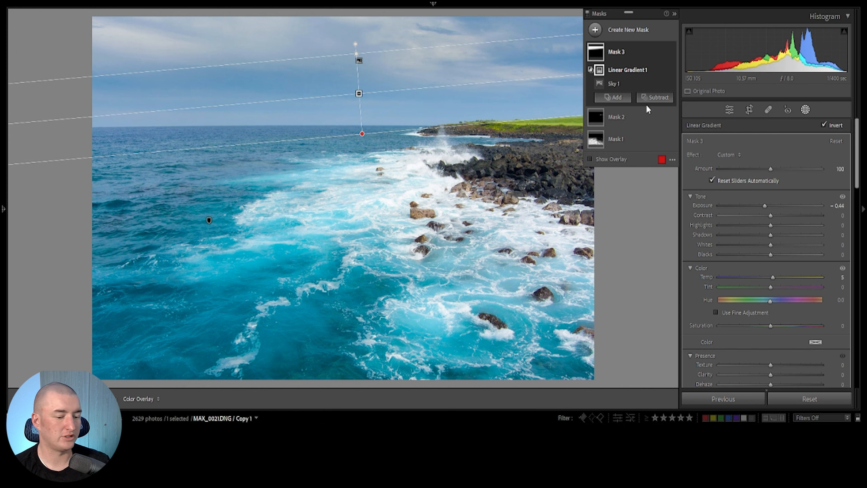
Step: Add a large radial gradient mask over the water in the photo's lower-left corner, with Feather 100 and Exposure -1.08
{"action": "key", "text": "shift+m"}
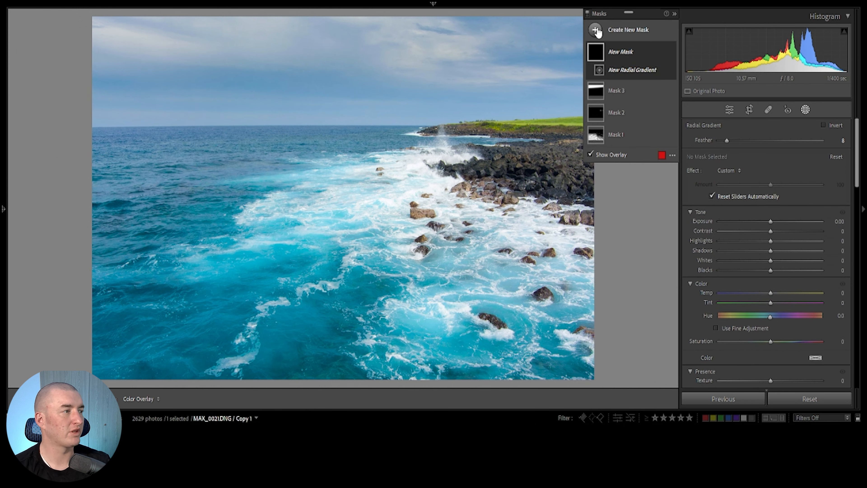
{"action": "left_click_drag", "start_coordinate": [160, 331], "coordinate": [379, 178]}
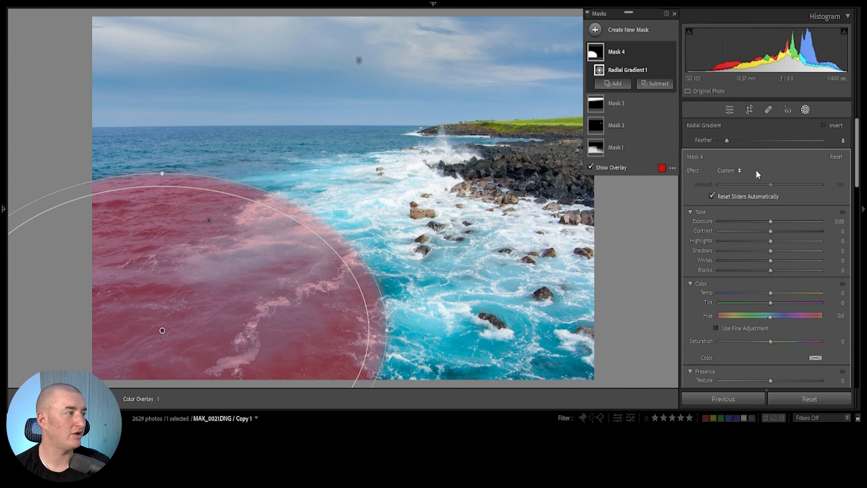
{"action": "left_click_drag", "start_coordinate": [768, 143], "coordinate": [833, 141]}
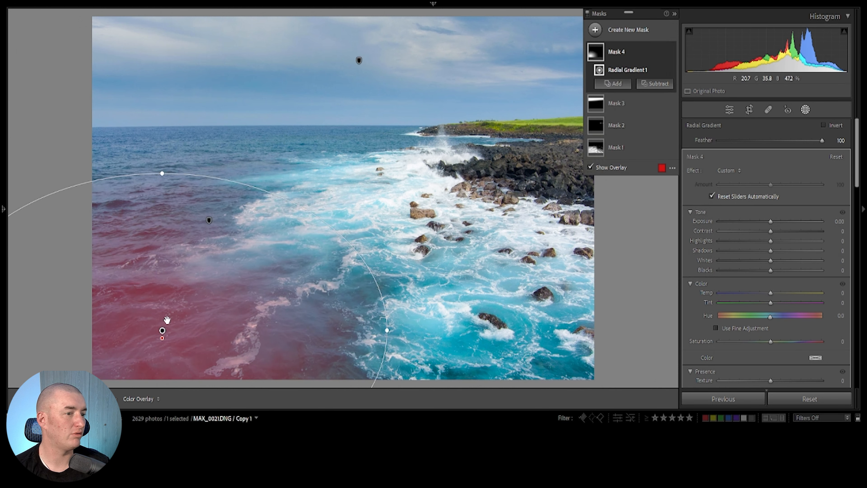
{"action": "left_click_drag", "start_coordinate": [163, 331], "coordinate": [193, 350]}
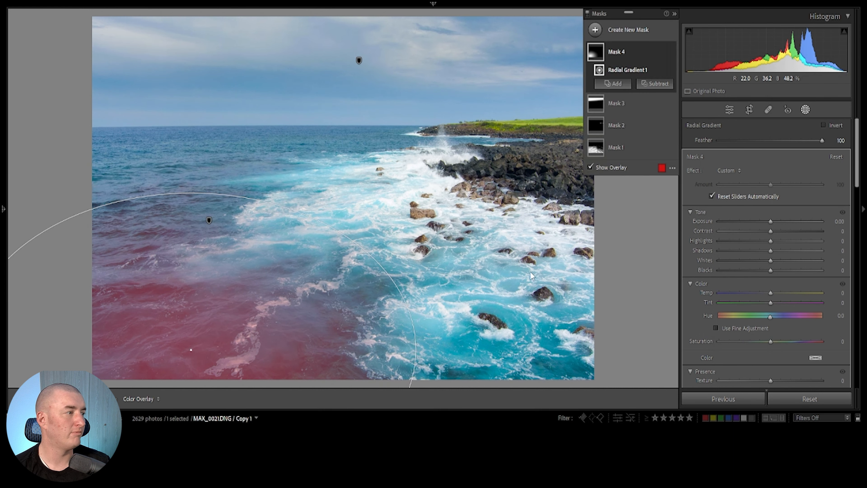
{"action": "left_click_drag", "start_coordinate": [771, 221], "coordinate": [756, 220]}
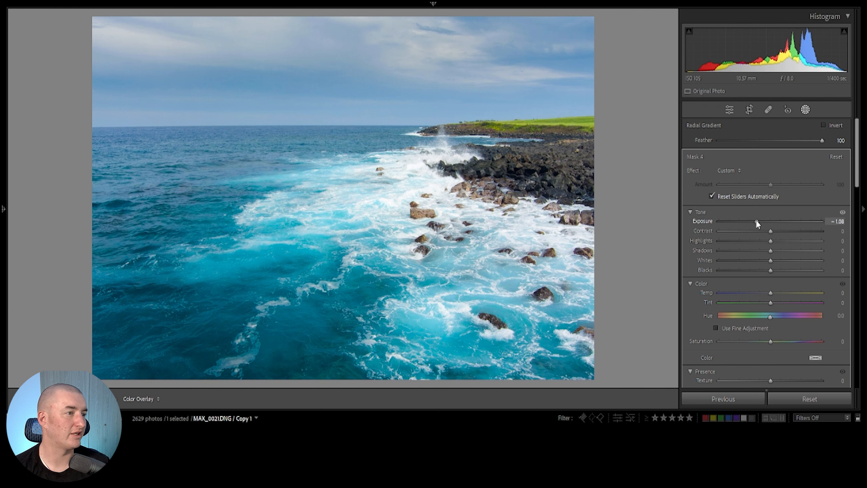
Step: Stretch the water's radial gradient up to the horizon, narrow and tilt it counterclockwise, and lower its Exposure slightly further
{"action": "left_click_drag", "start_coordinate": [189, 191], "coordinate": [190, 132]}
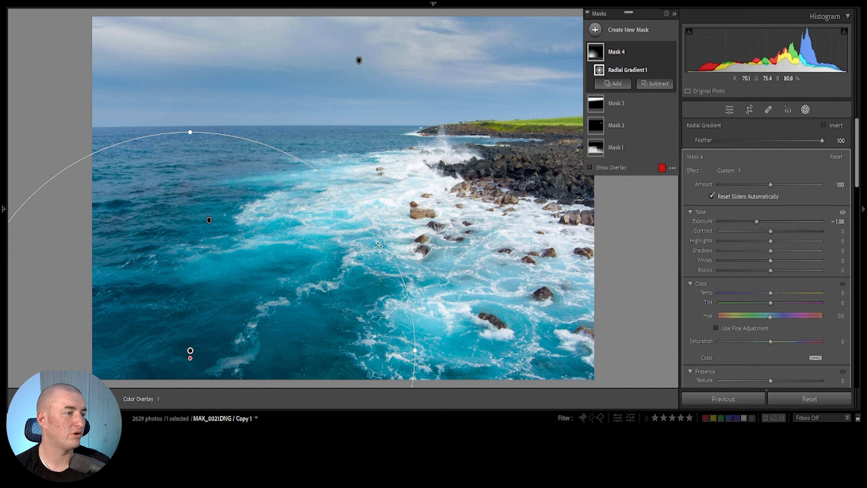
{"action": "left_click_drag", "start_coordinate": [415, 349], "coordinate": [382, 350]}
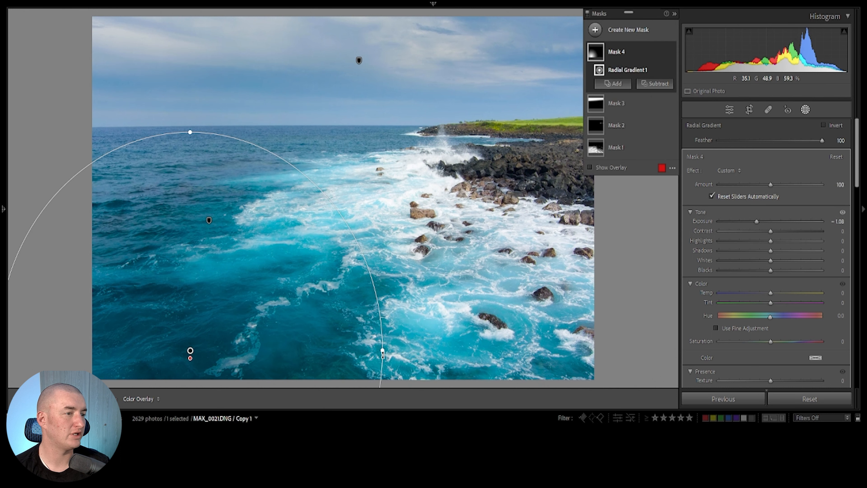
{"action": "left_click_drag", "start_coordinate": [226, 133], "coordinate": [159, 181]}
{"action": "mouse_move", "coordinate": [190, 350]}
{"action": "left_mouse_down"}
{"action": "mouse_move", "coordinate": [194, 335]}
{"action": "mouse_move", "coordinate": [188, 342]}
{"action": "left_mouse_up"}
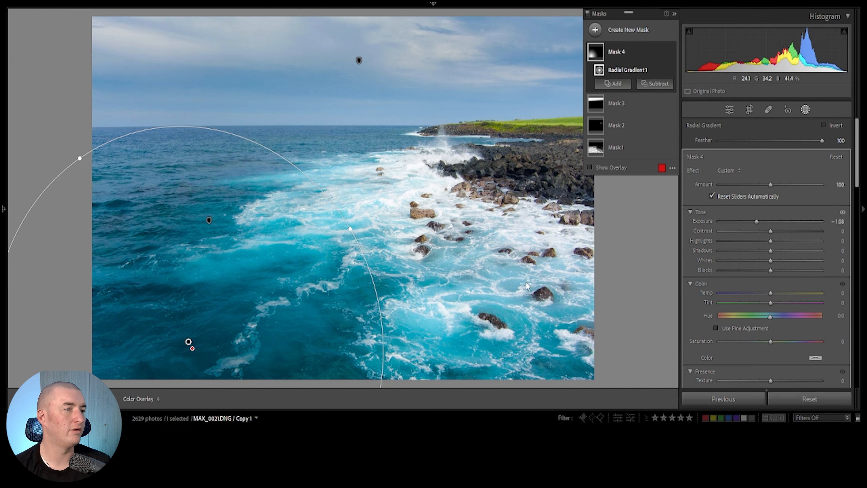
{"action": "left_click_drag", "start_coordinate": [756, 221], "coordinate": [753, 224]}
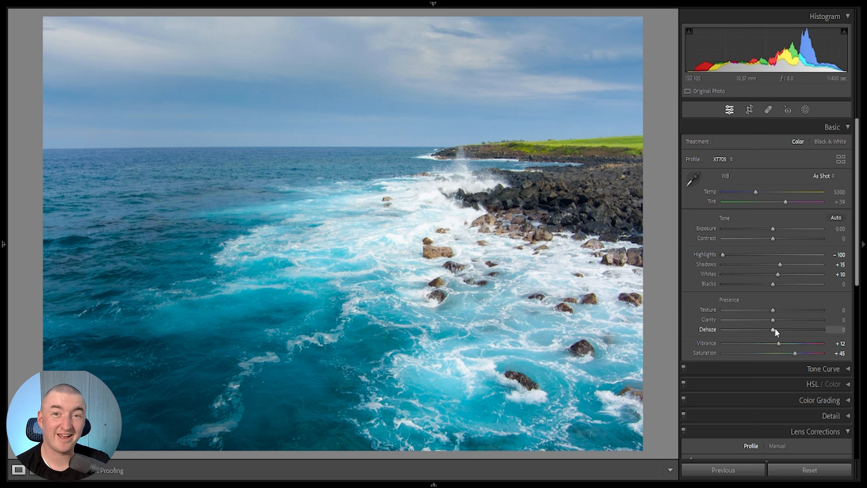
Step: Refine the whole photo's basic adjustments with Dehaze +19, Clarity +6, Blacks +1 and Shadows +29
{"action": "left_click_drag", "start_coordinate": [775, 327], "coordinate": [784, 330]}
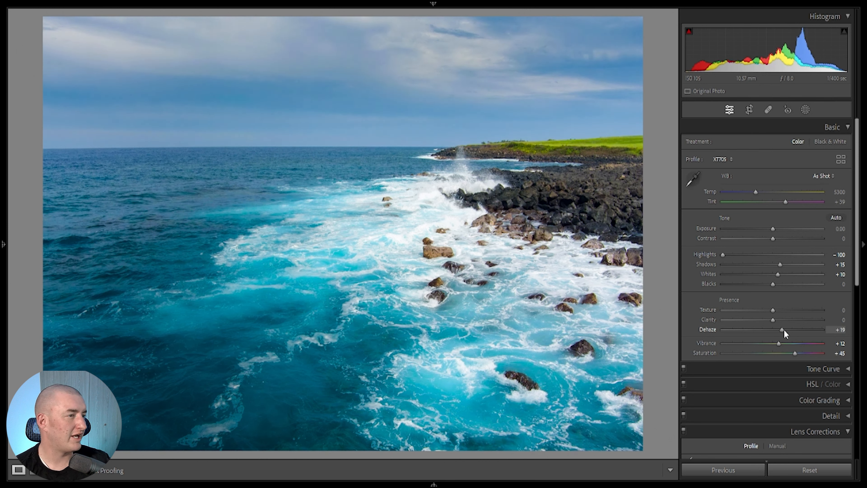
{"action": "left_click_drag", "start_coordinate": [774, 320], "coordinate": [777, 321]}
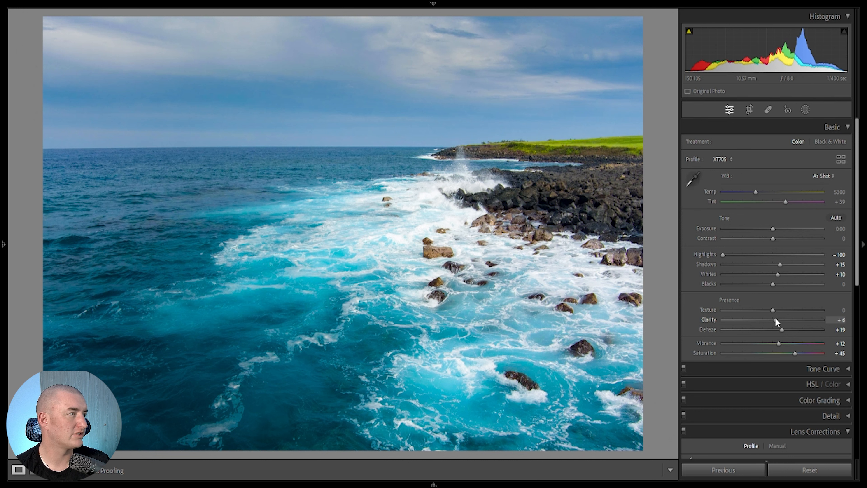
{"action": "left_click_drag", "start_coordinate": [772, 286], "coordinate": [785, 266]}
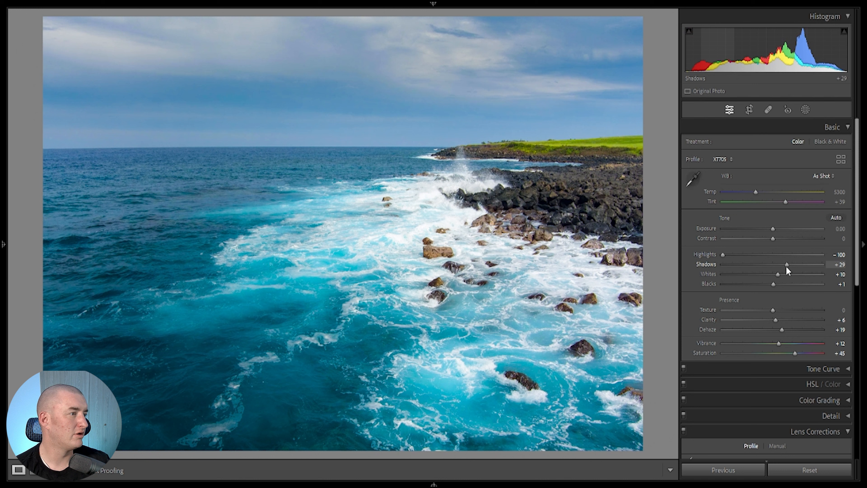